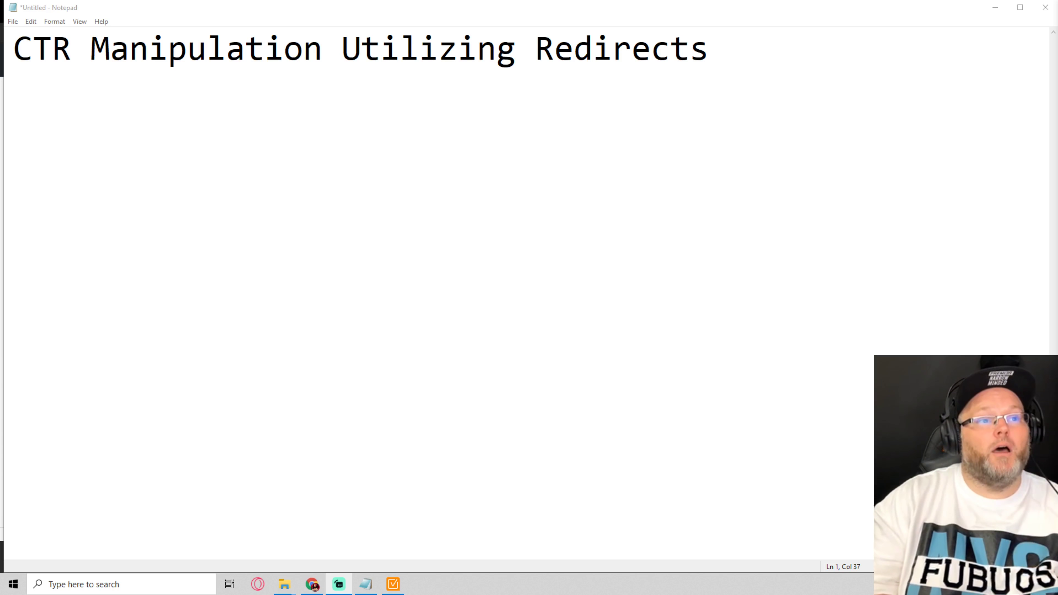
- In the Notepad note, type 'Redirect' and then 'GMB Share Link' below the CTR heading
left_click(765, 55)
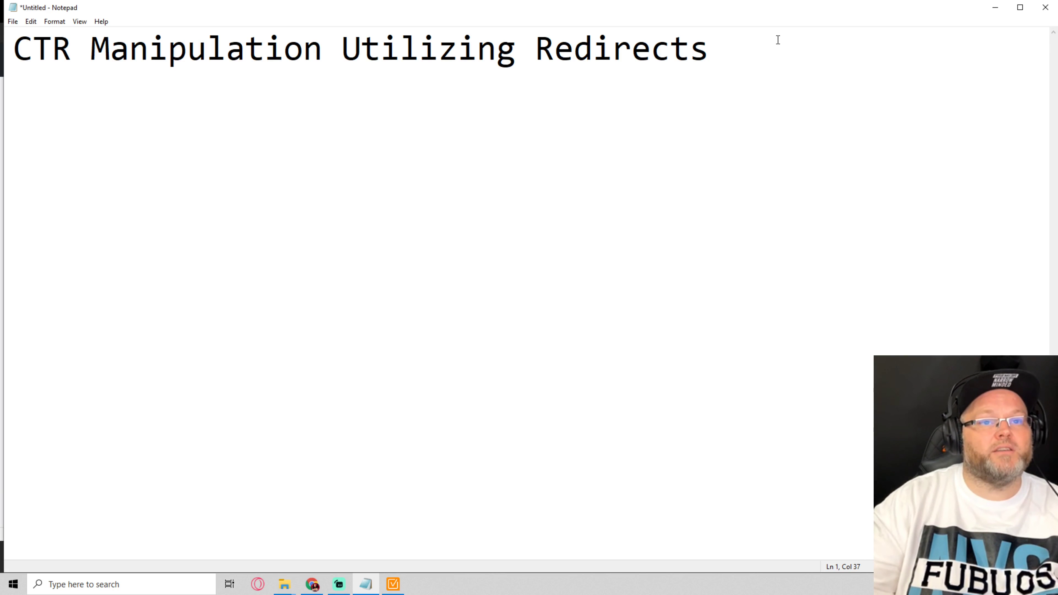
key("Return")
key("Return")
type("Redirect")
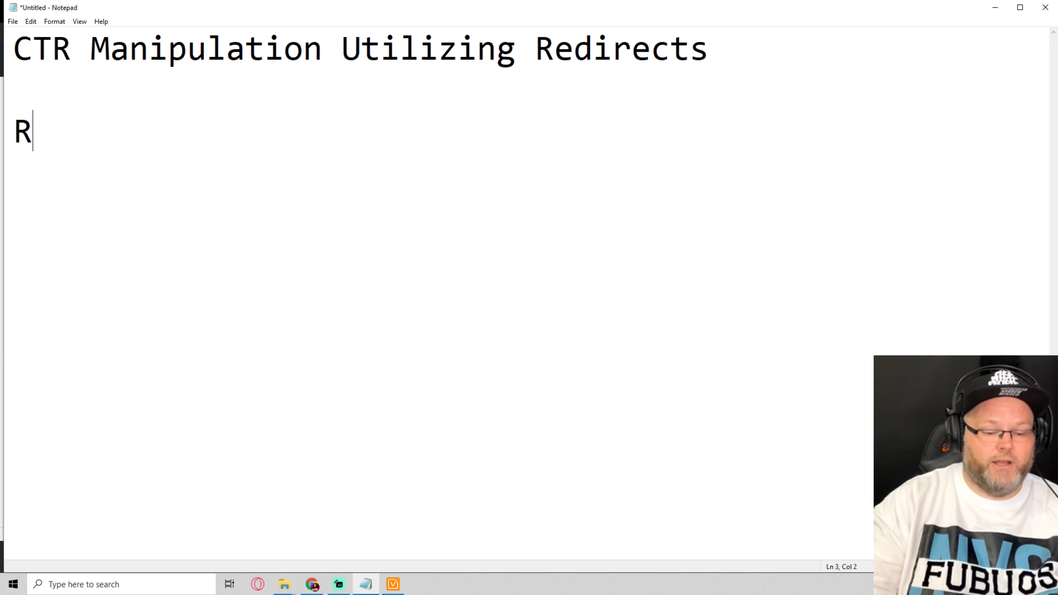
key("Return")
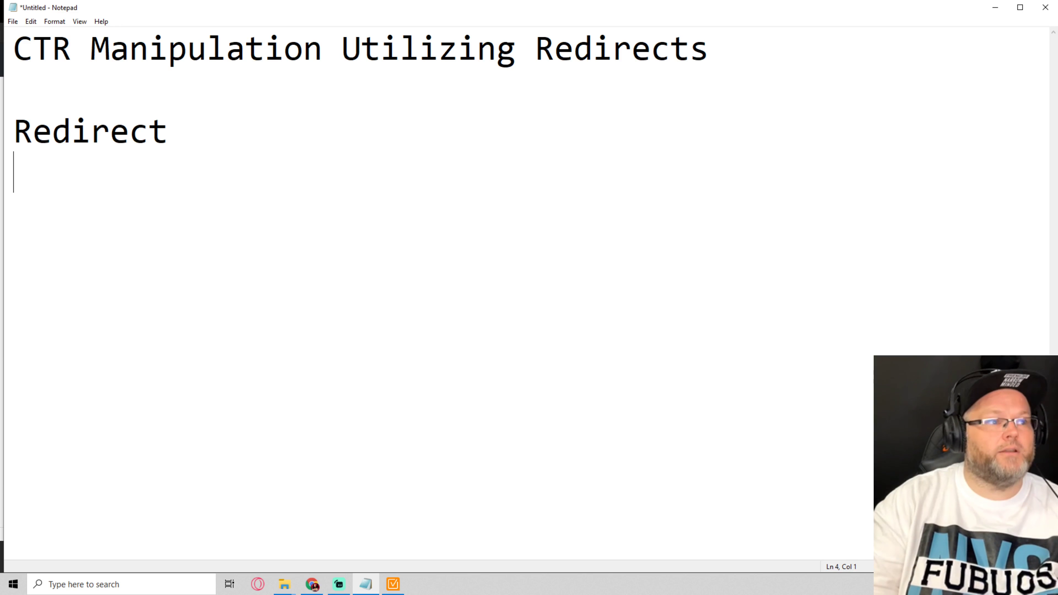
key("Return")
key("Return")
type("GMB Share Link")
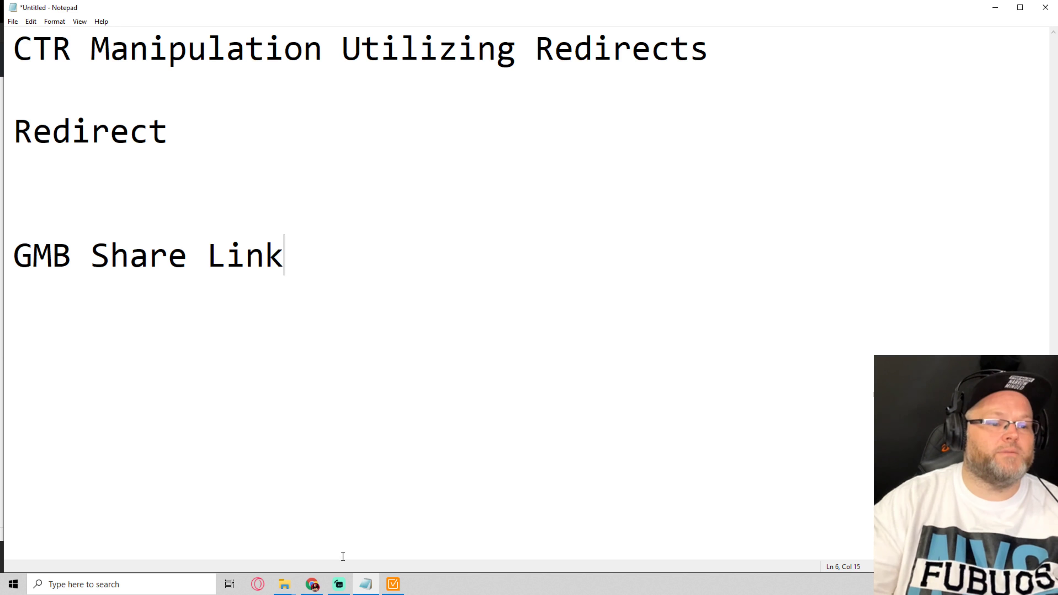
- Copy the Rank Fortress Digital Agency share link from its Google Maps listing
left_click(311, 583)
left_click(604, 13)
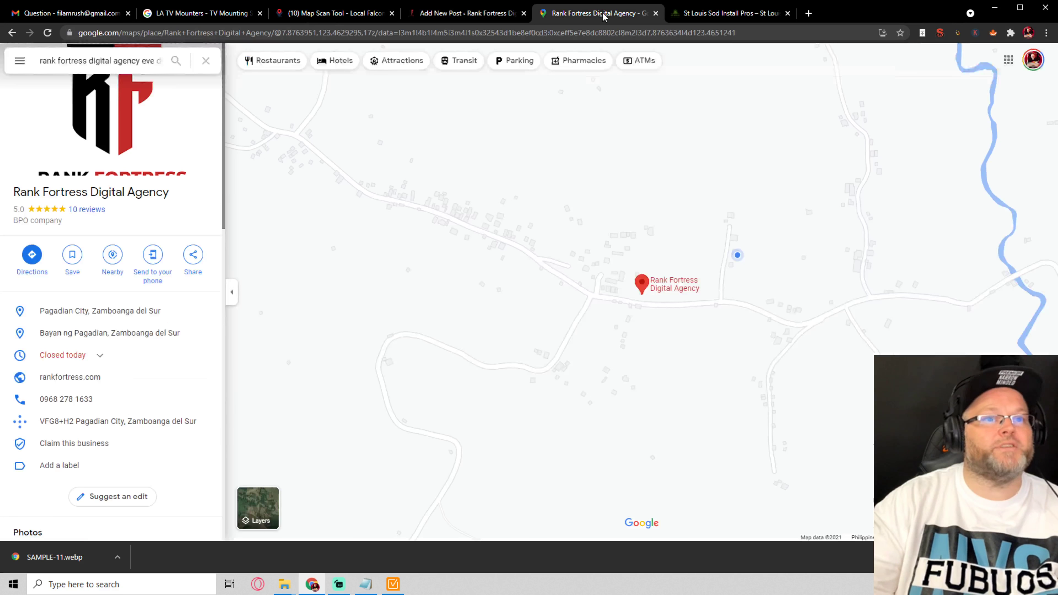
left_click(193, 255)
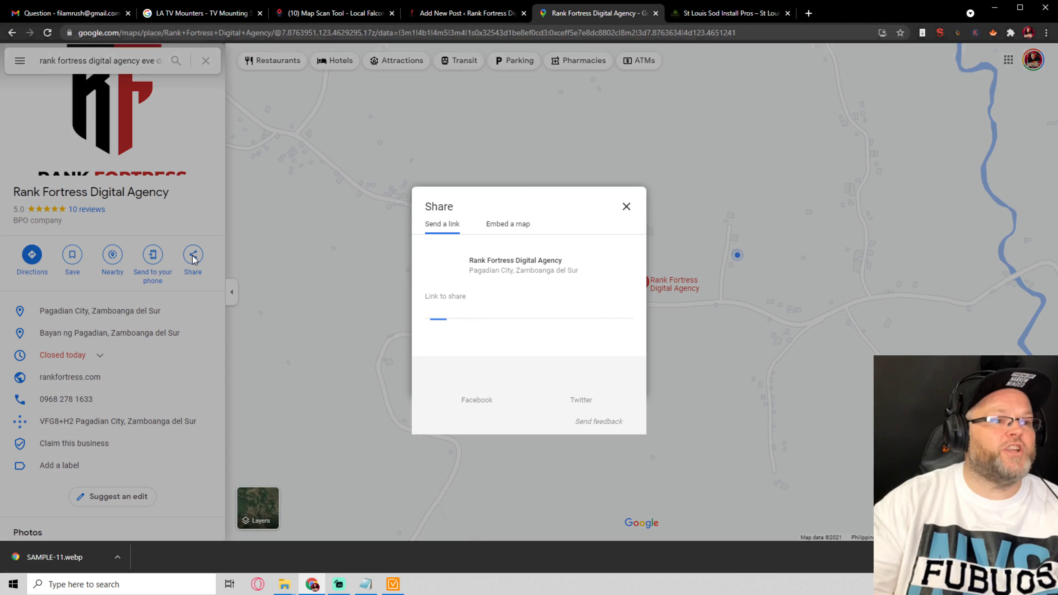
left_click(607, 313)
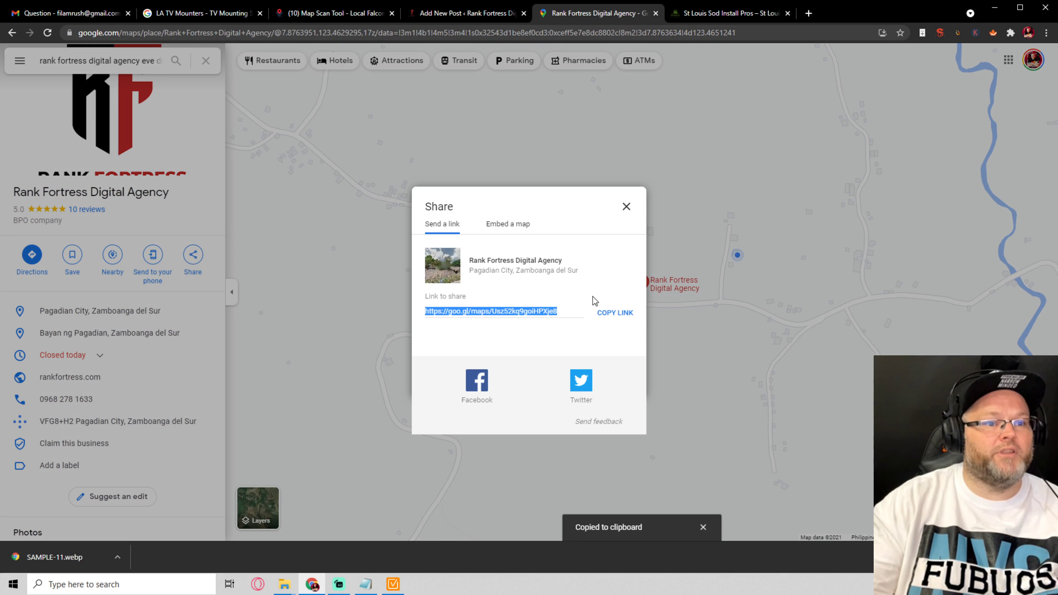
- Paste the share link after 'GMB Share Link:' in the notes and return to the WordPress post
left_click(364, 582)
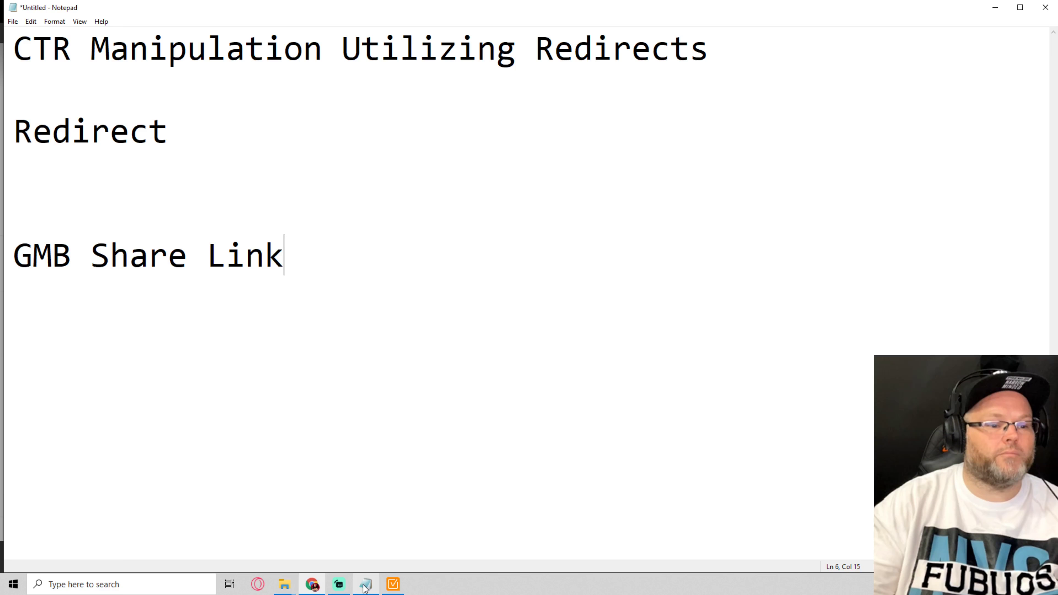
type(":")
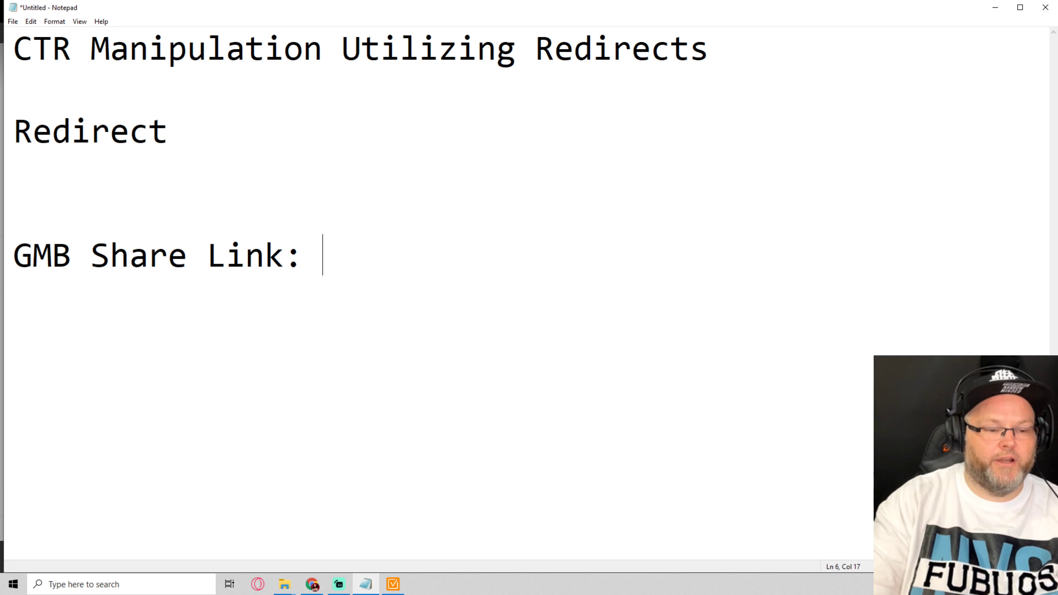
key("ctrl+v")
left_click(311, 583)
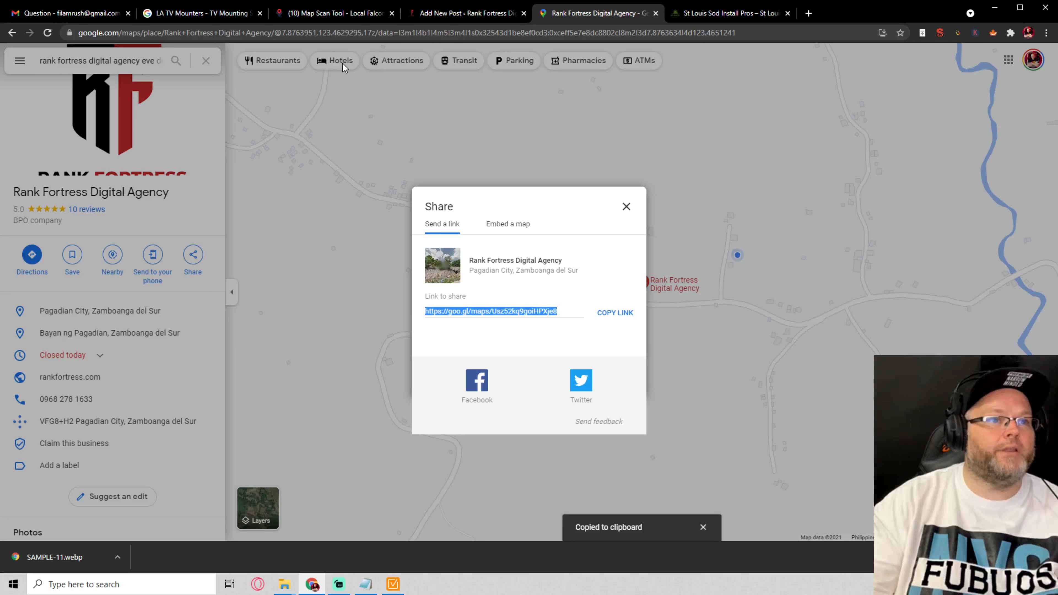
left_click(427, 13)
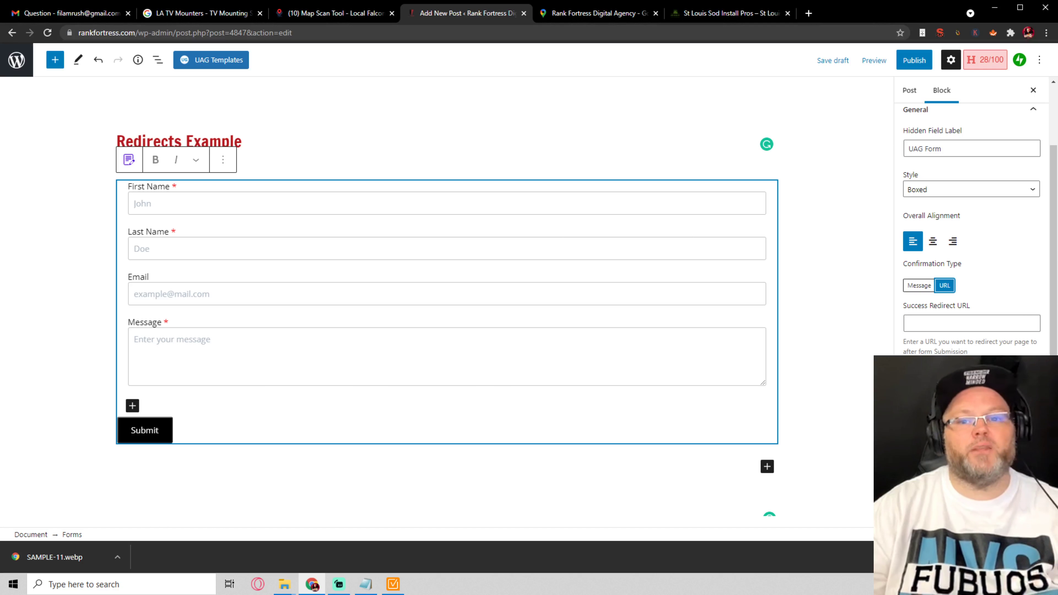
- Paste the goo.gl Maps share link into the form's Success Redirect URL field
left_click(1008, 324)
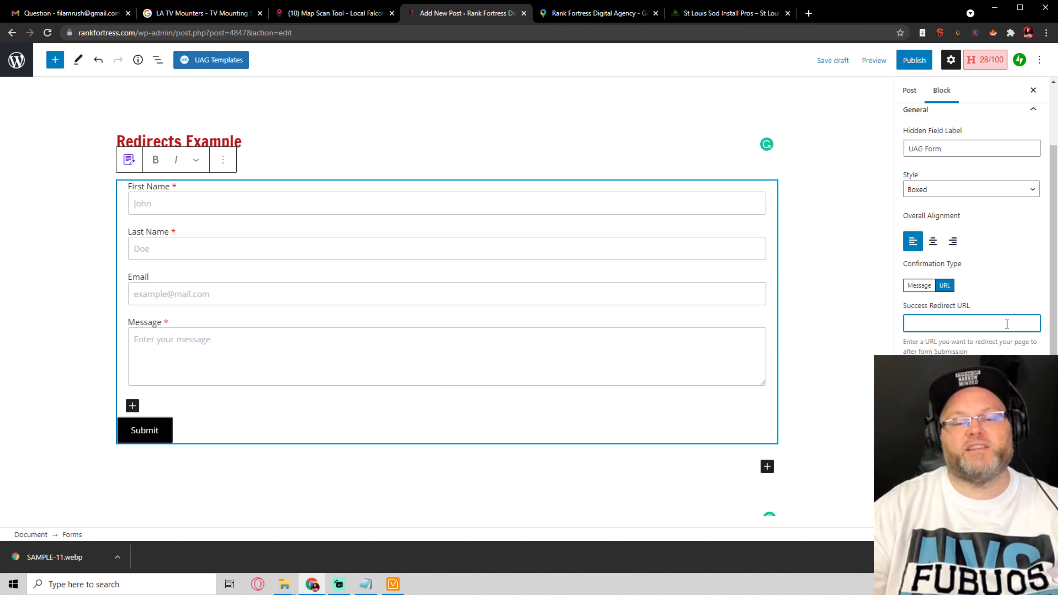
key("ctrl+v")
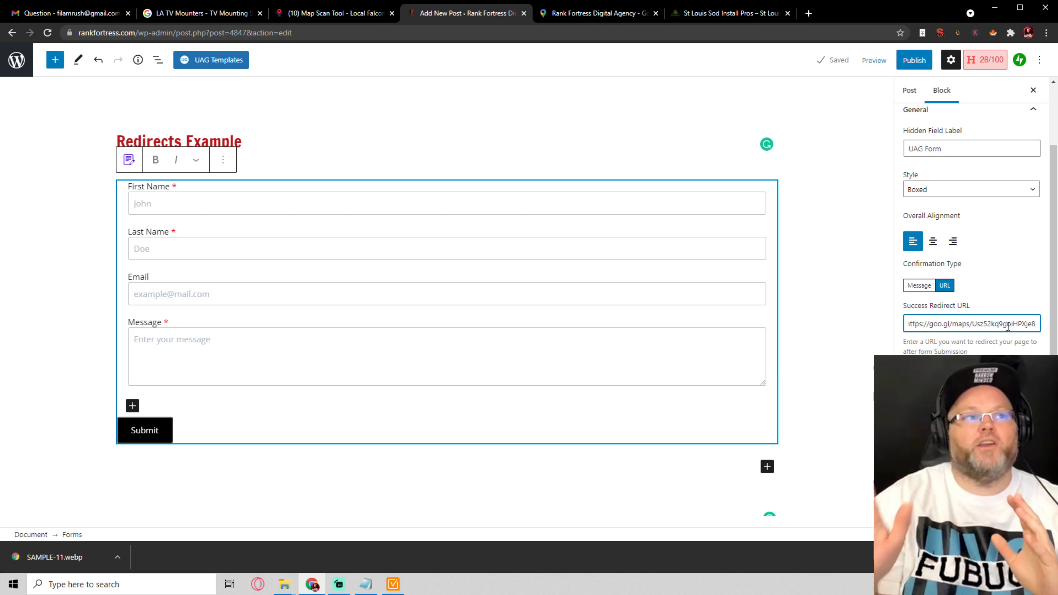
- Close the Share dialog on the Maps listing and go back to the Redirects Example post
left_click(595, 13)
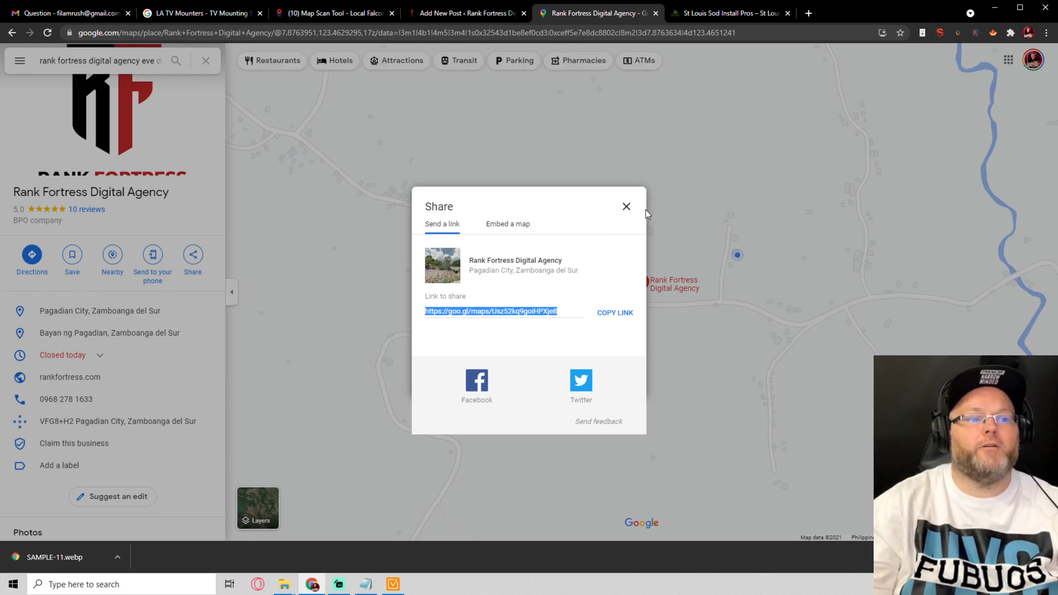
left_click(626, 207)
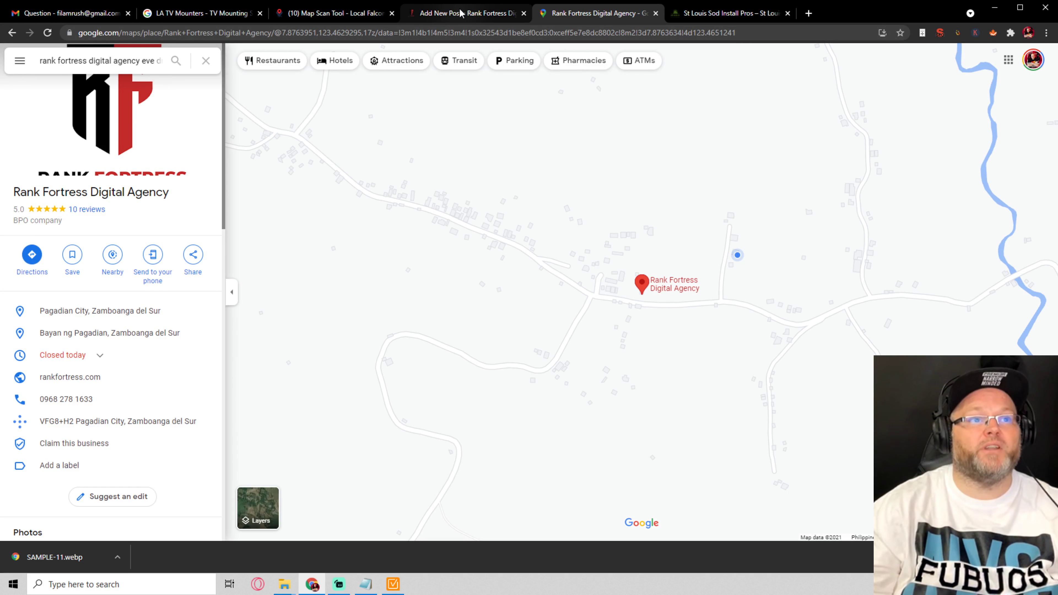
left_click(429, 16)
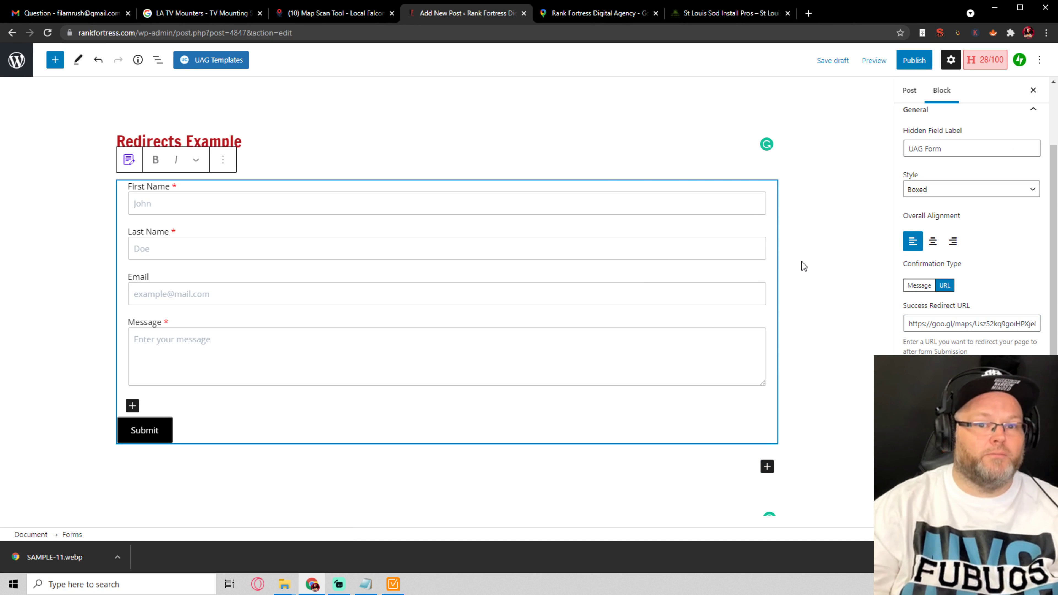
- Delete the UAG contact form block from the post
left_click(575, 242)
left_click(572, 239)
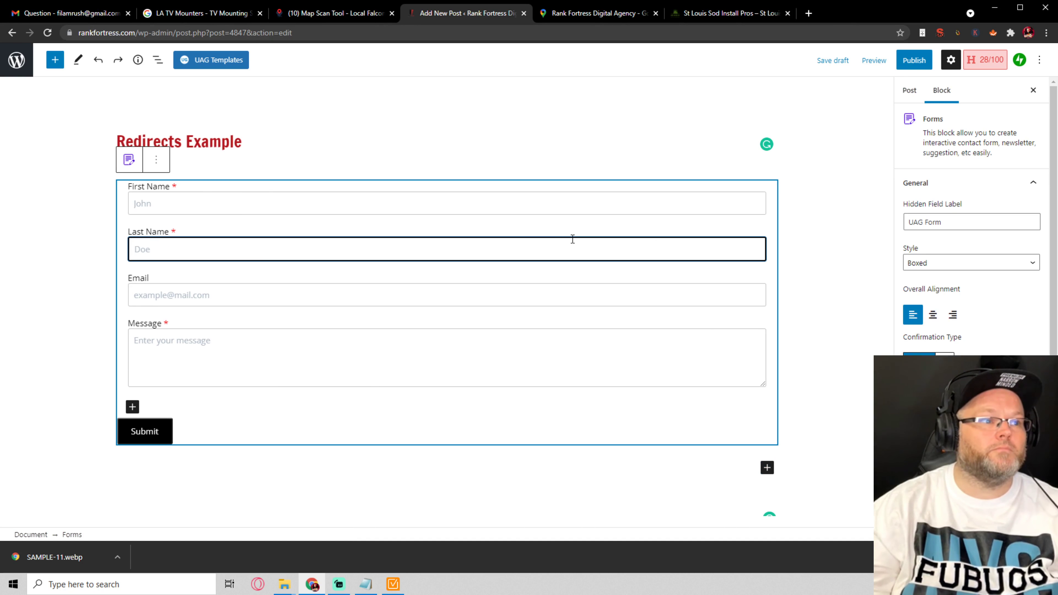
left_click(156, 161)
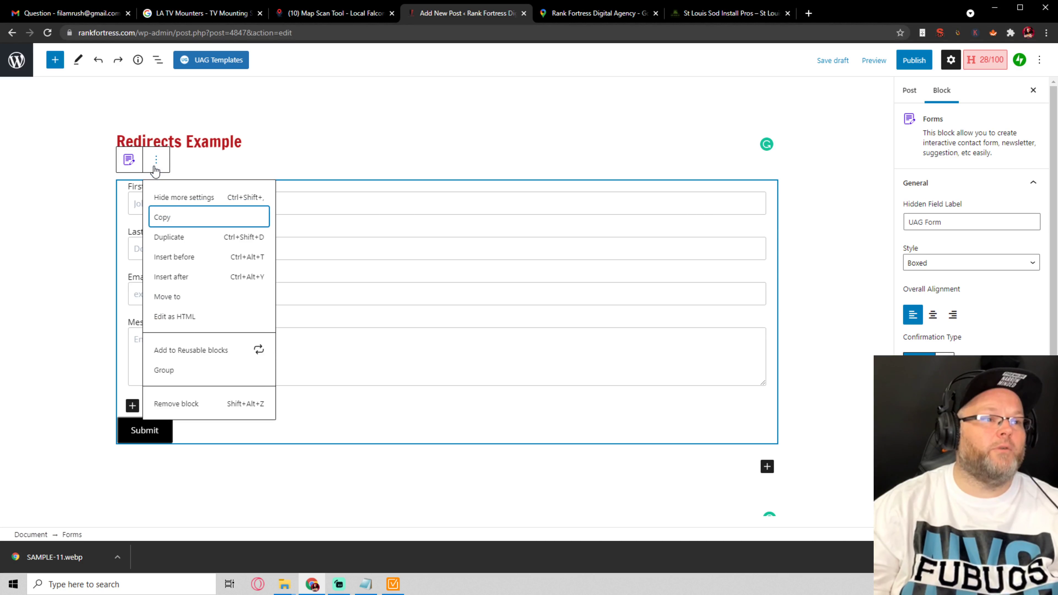
left_click(173, 403)
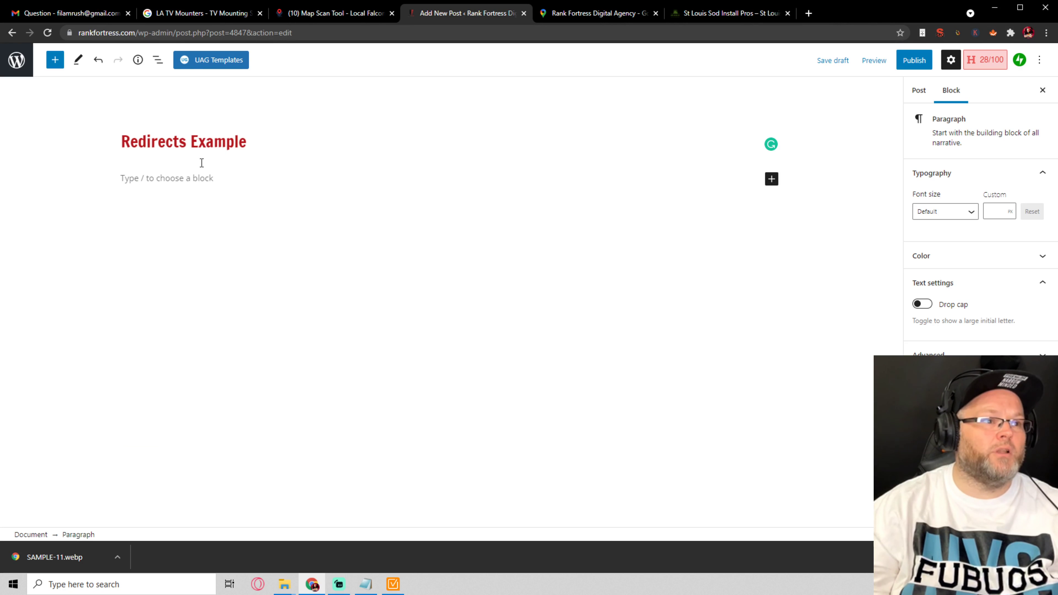
- Retitle the post 'Thank You' and add 'For Faster Expedited Service Click Here', selecting 'Click Here'
triple_click(195, 144)
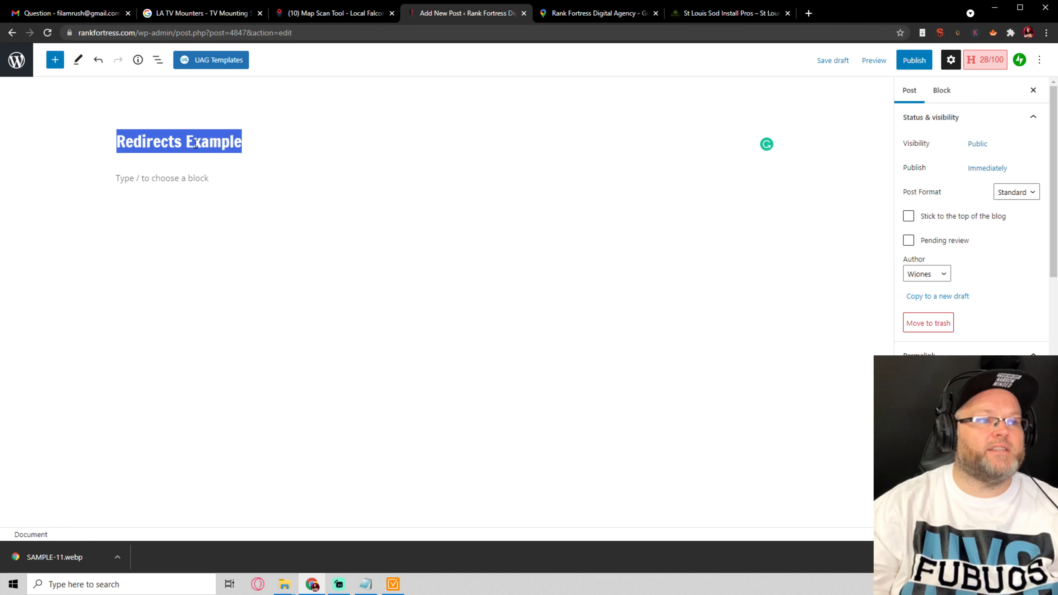
type("Thank ")
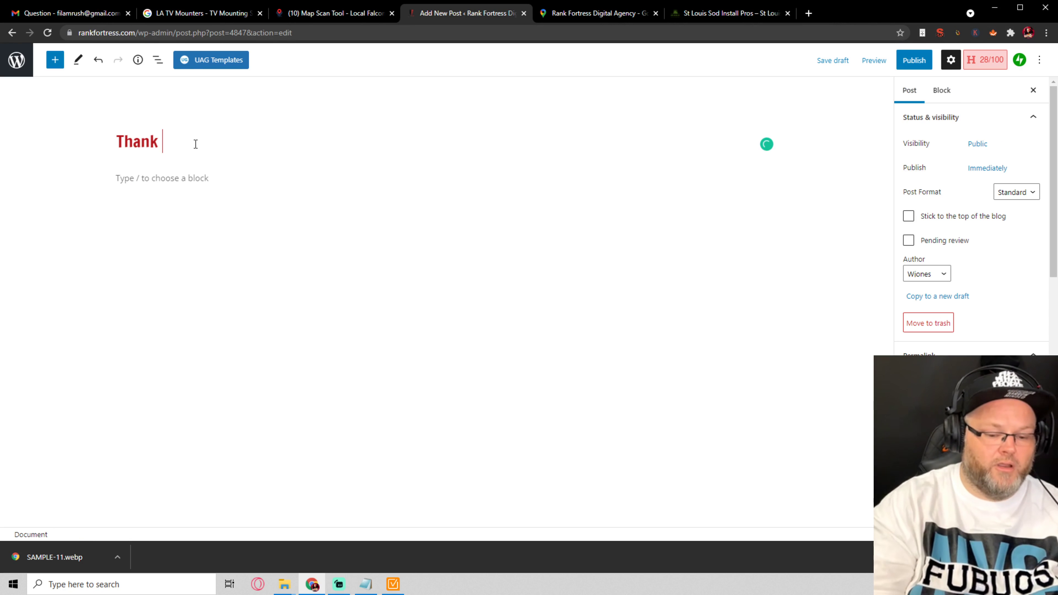
type("You")
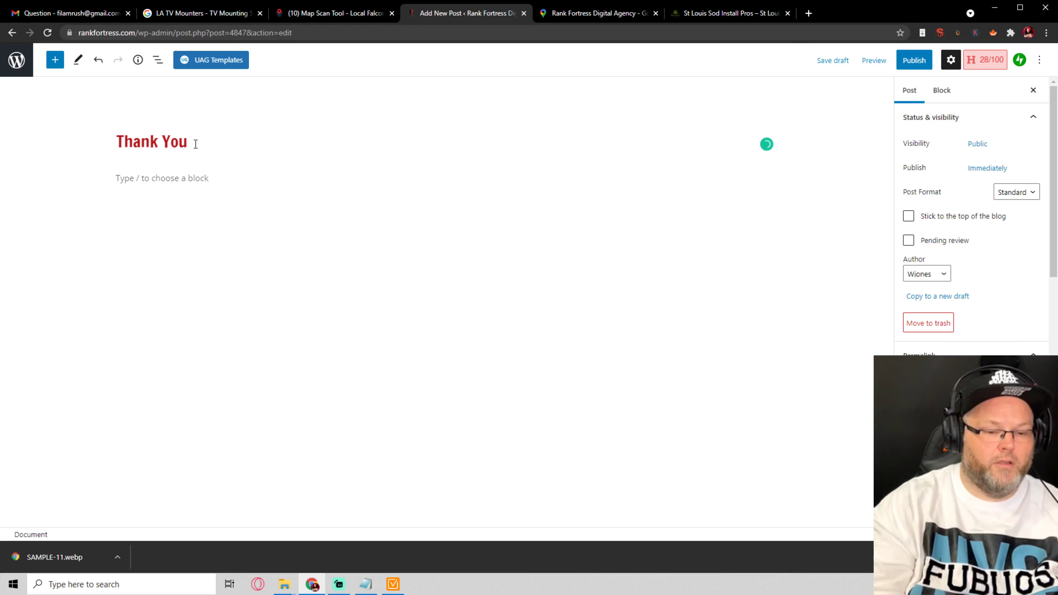
left_click(184, 180)
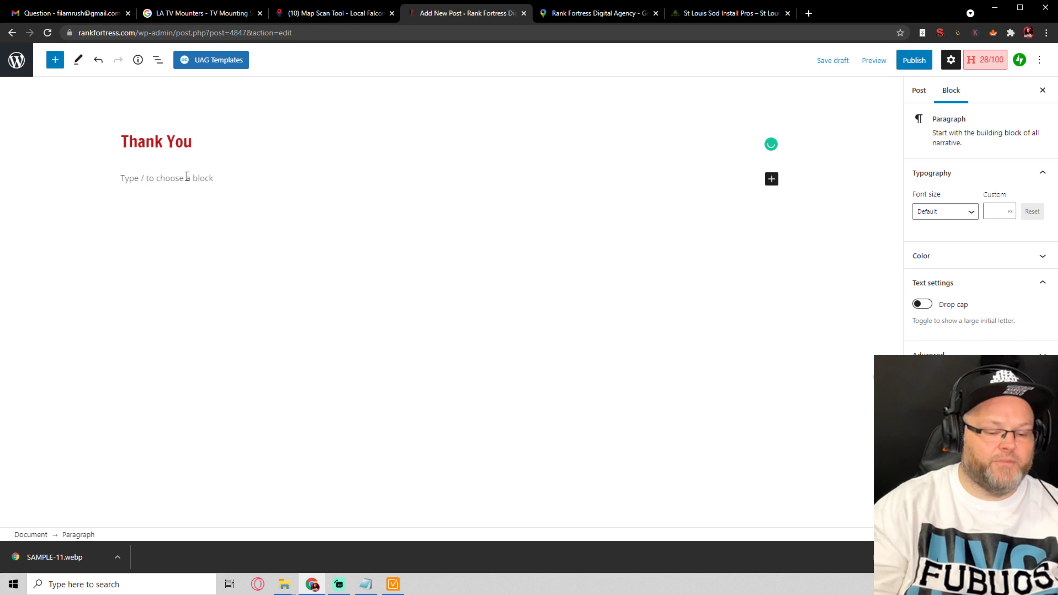
type("For Faste")
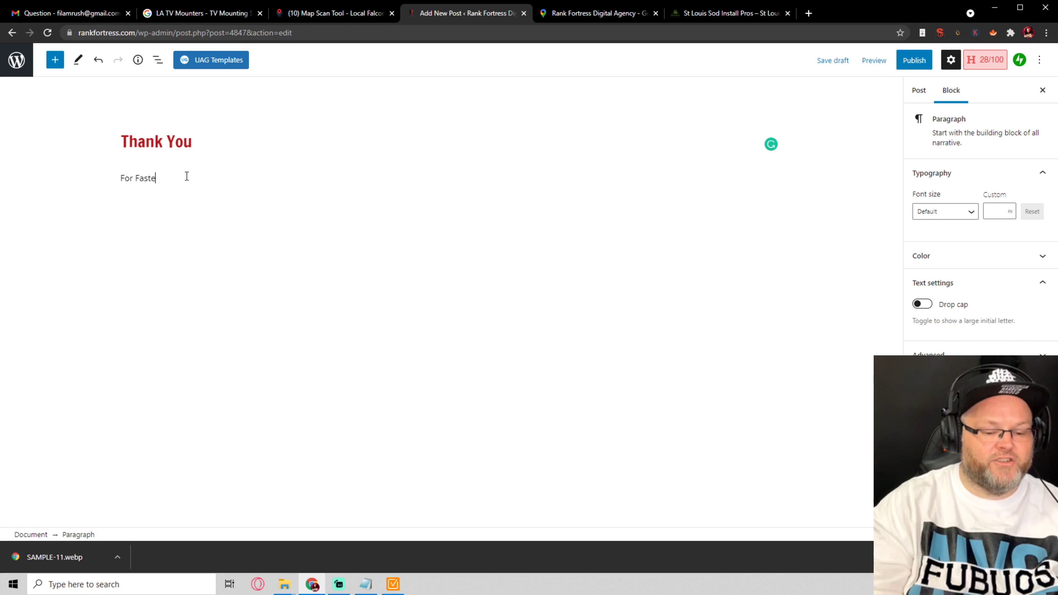
type("r Expedit")
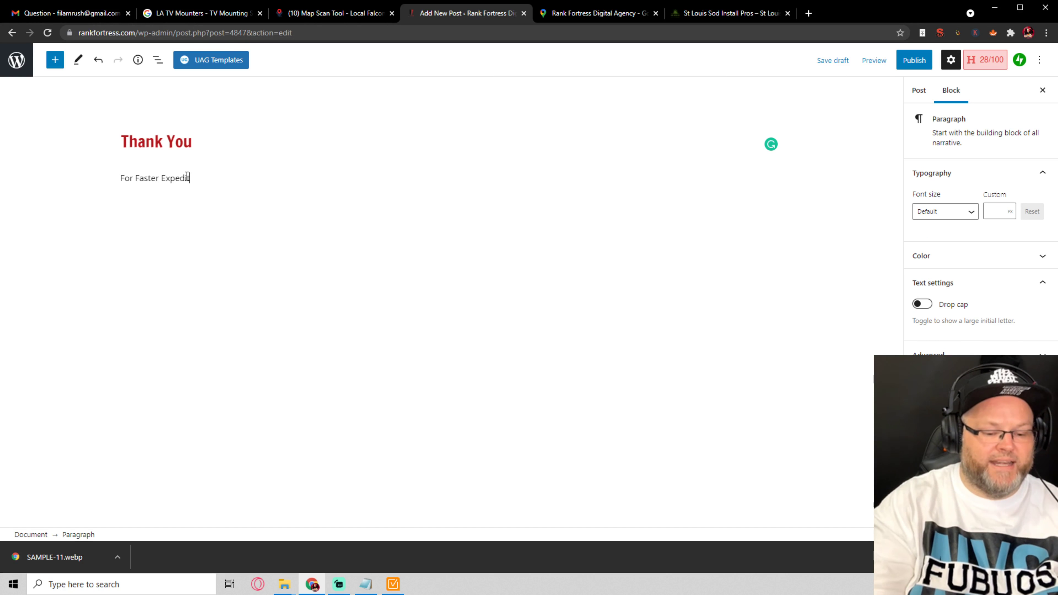
type("ed Service")
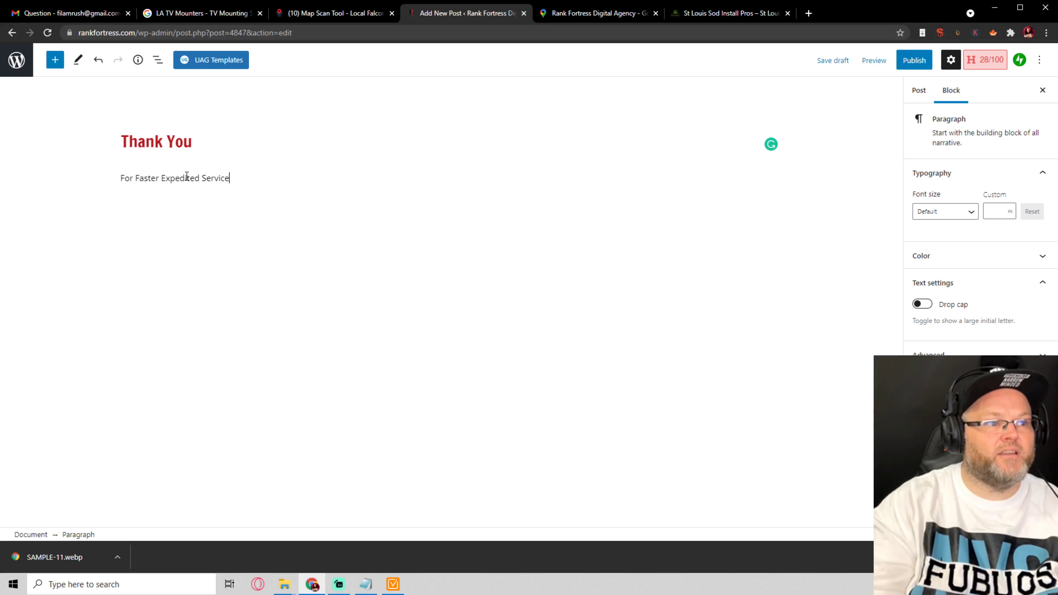
type(" Click Here")
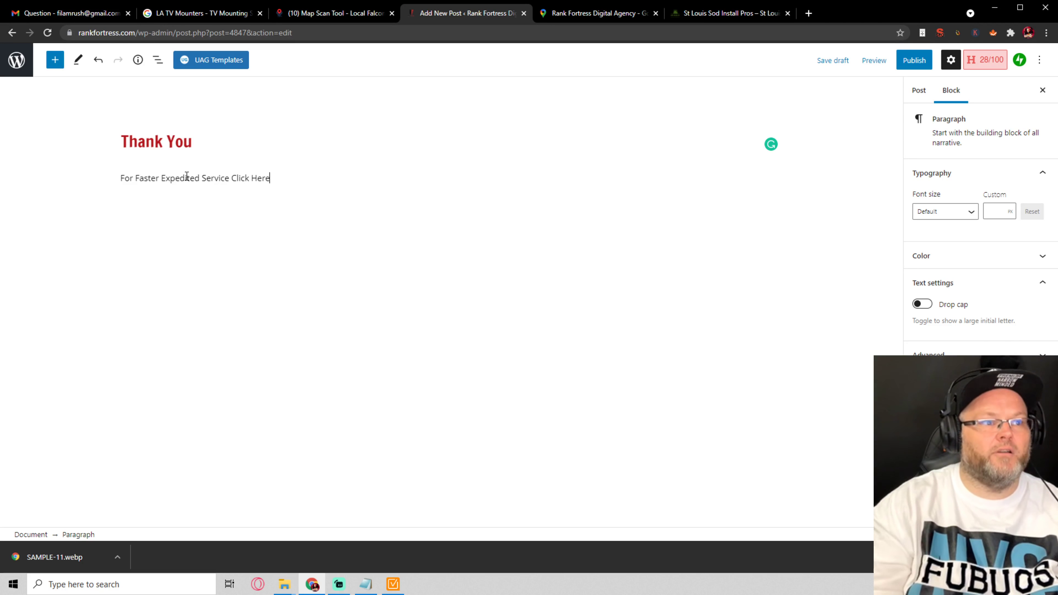
key("ctrl+shift+Left")
key("ctrl+shift+Left")
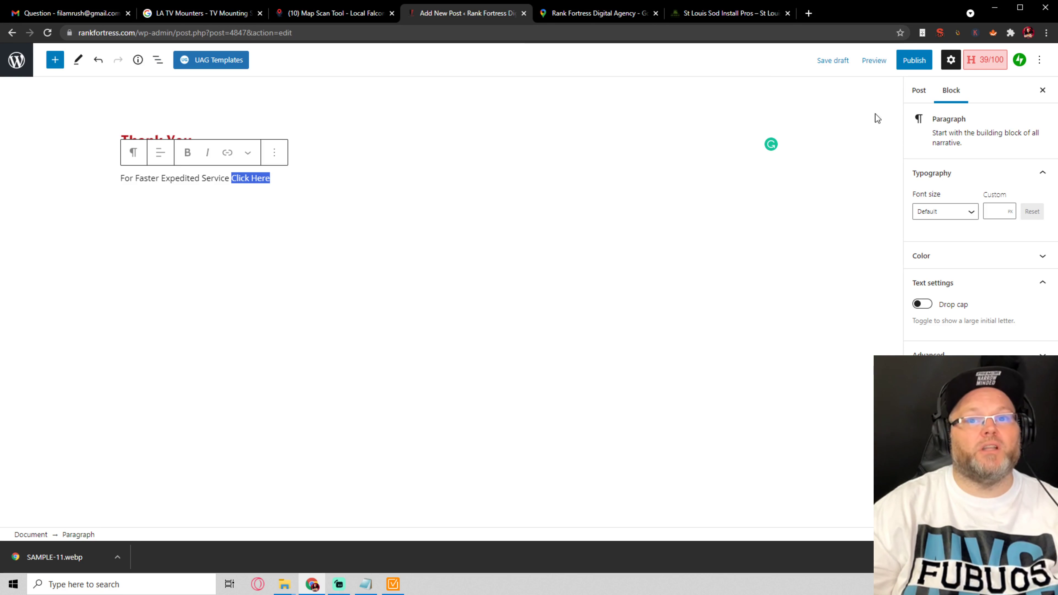
left_click(738, 15)
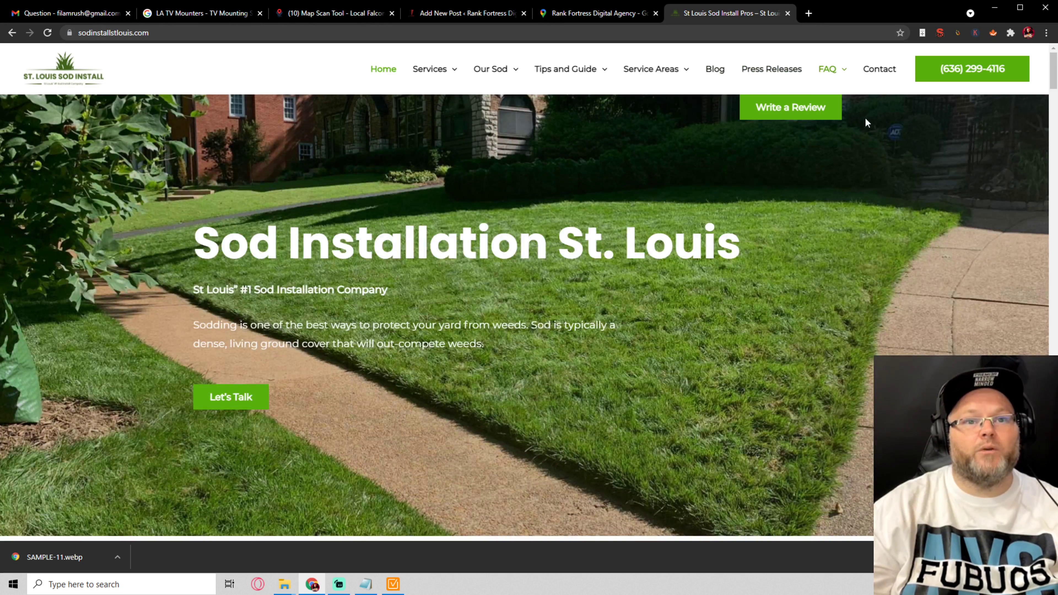
- Open St. Louis Sod Install's Google reviews and inspect the search URL, highlighting its rd parameter
left_click(788, 109)
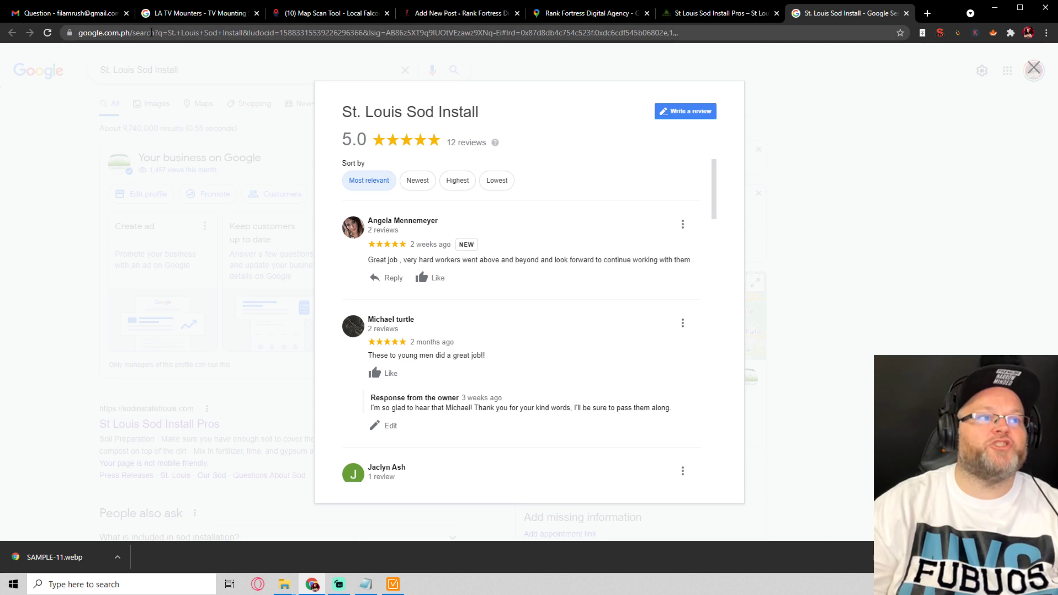
left_click_drag(149, 32, 443, 33)
left_click_drag(173, 33, 240, 33)
left_click(259, 32)
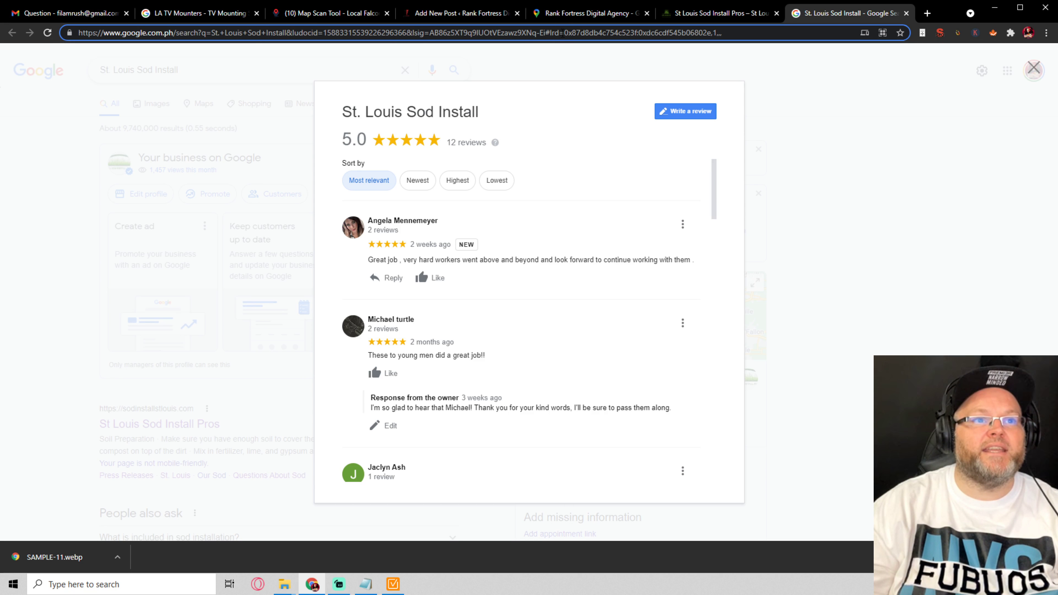
double_click(551, 33)
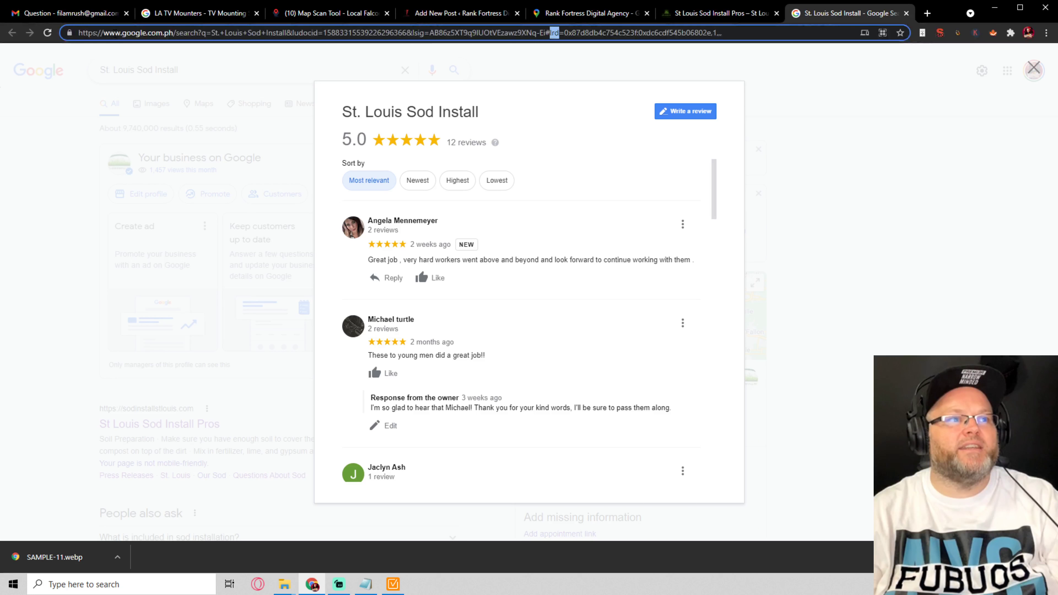
- Close the Google Search and St. Louis Sod tabs, check the GMB share link, then return to Maps
left_click(907, 14)
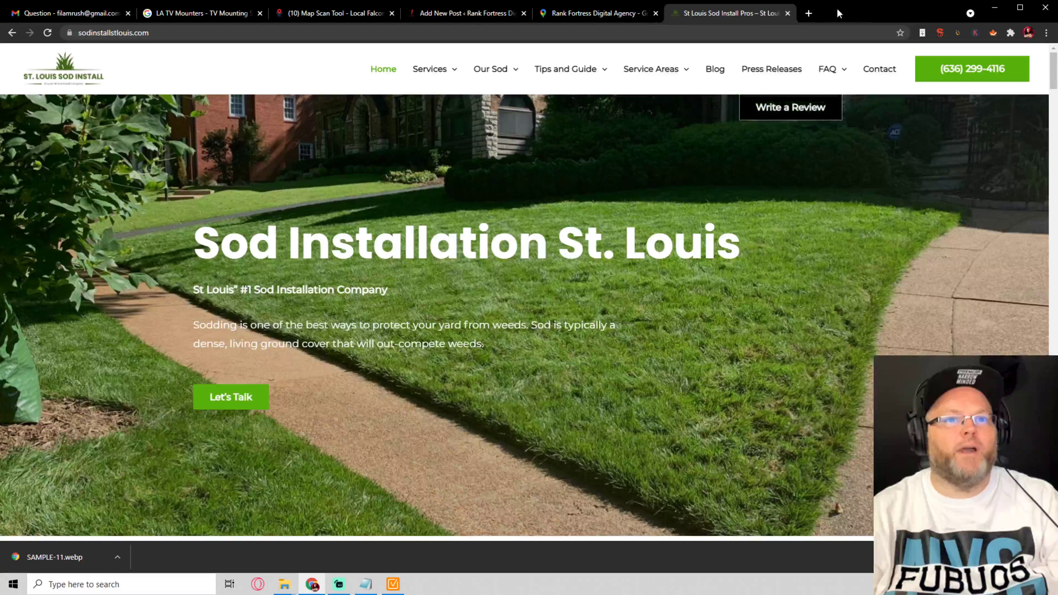
left_click(787, 14)
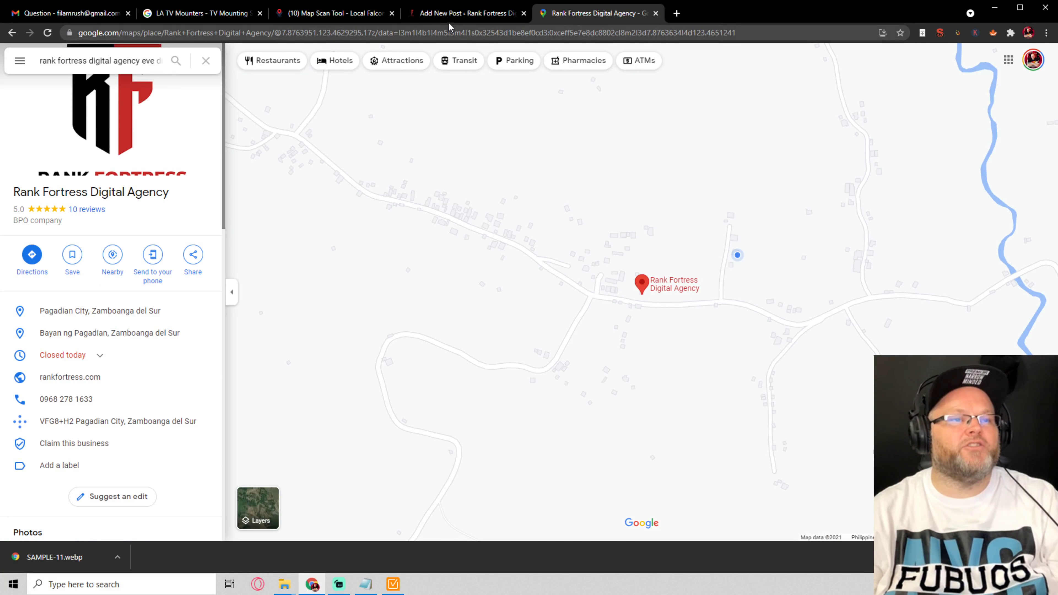
left_click(366, 584)
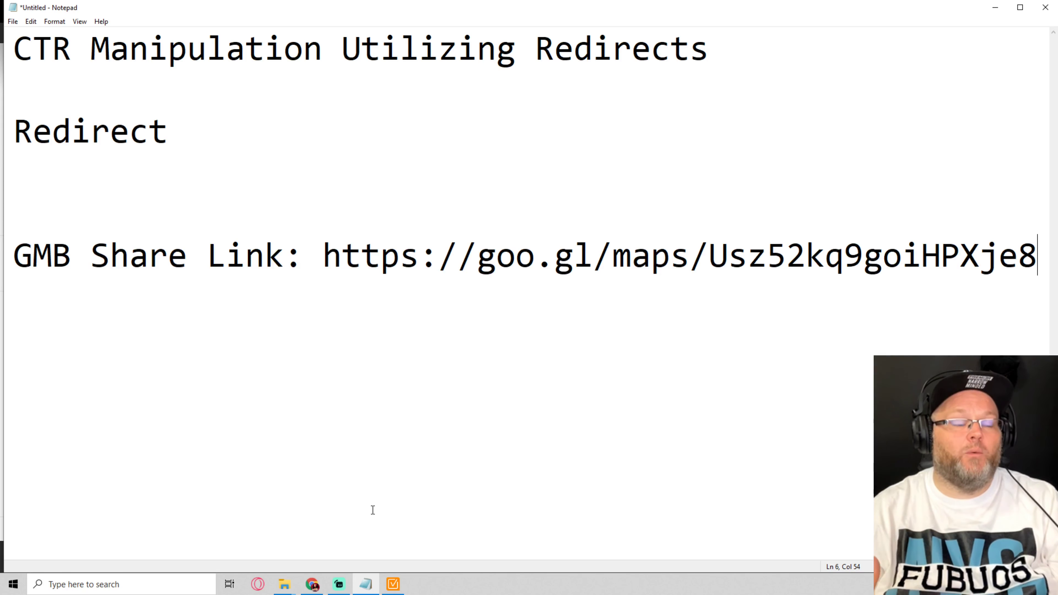
left_click(311, 584)
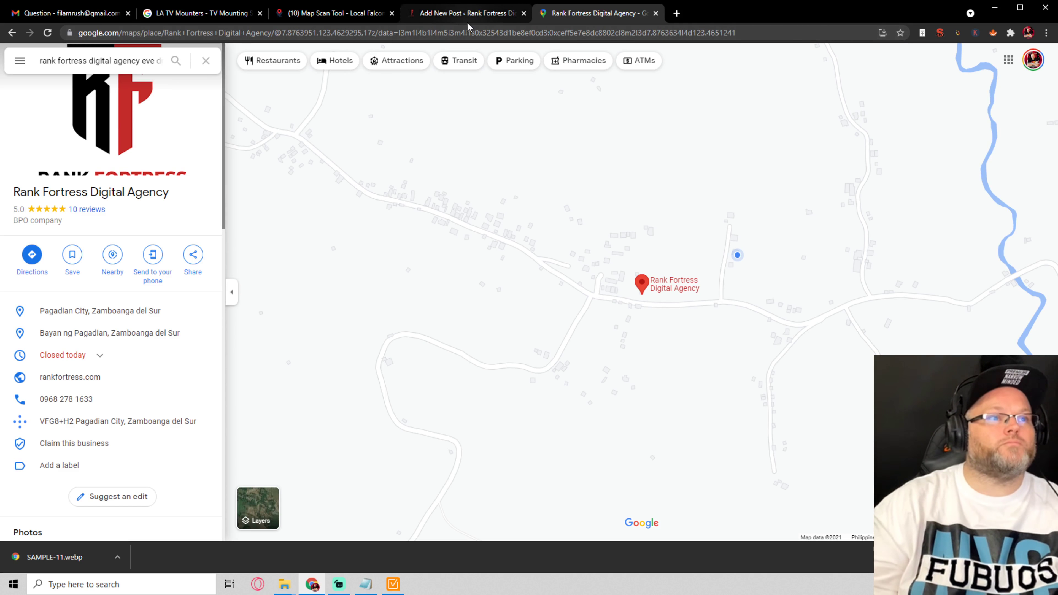
- Load the St. Louis Sod Install site, open its Google reviews, then close the reviews dialog
left_click(467, 32)
type("sodinstallstlouis.com")
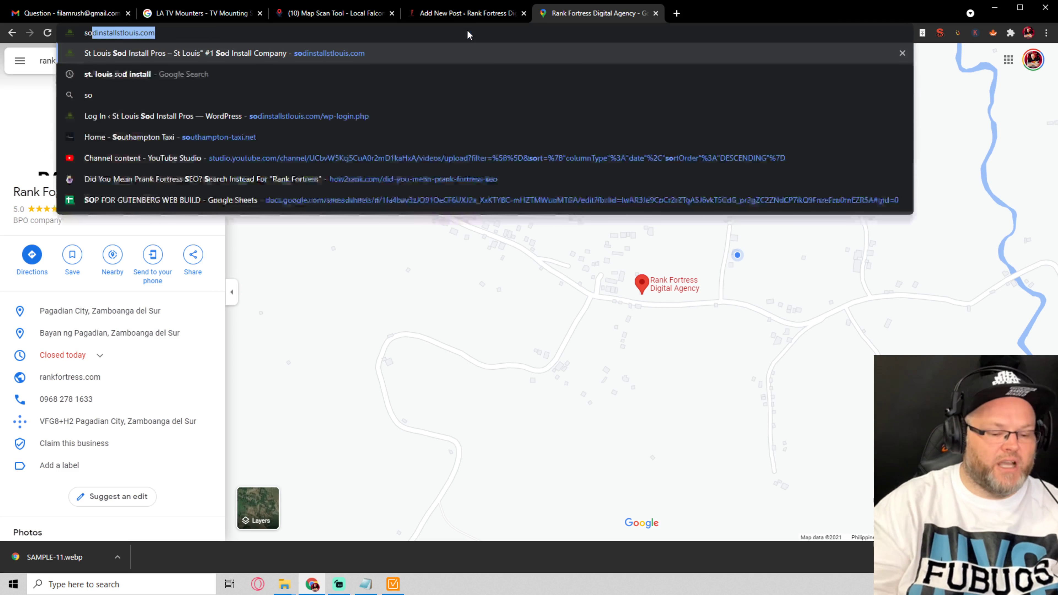
key("Return")
mouse_move(523, 144)
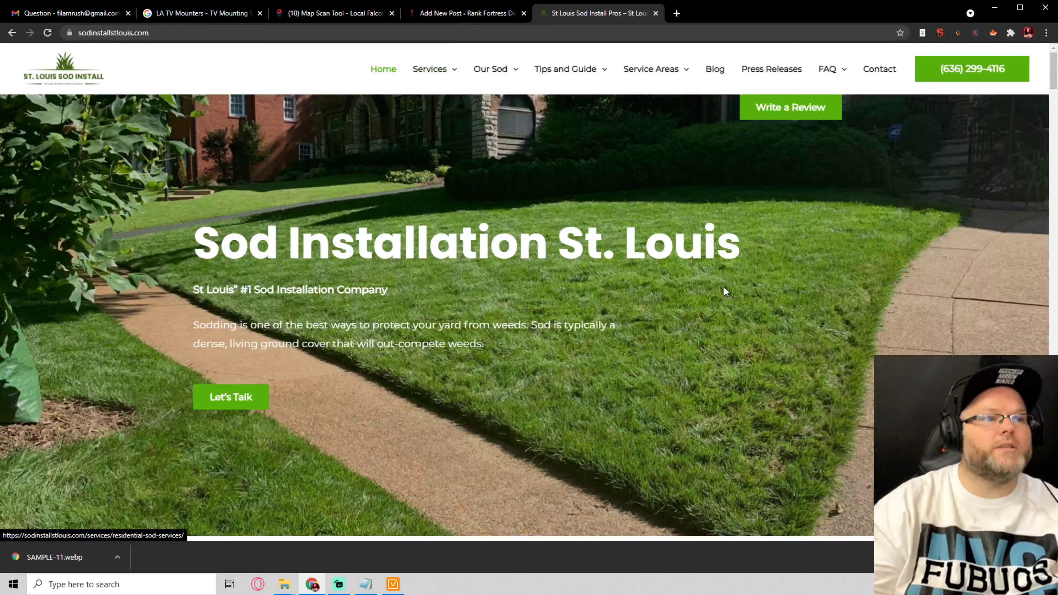
left_click(785, 113)
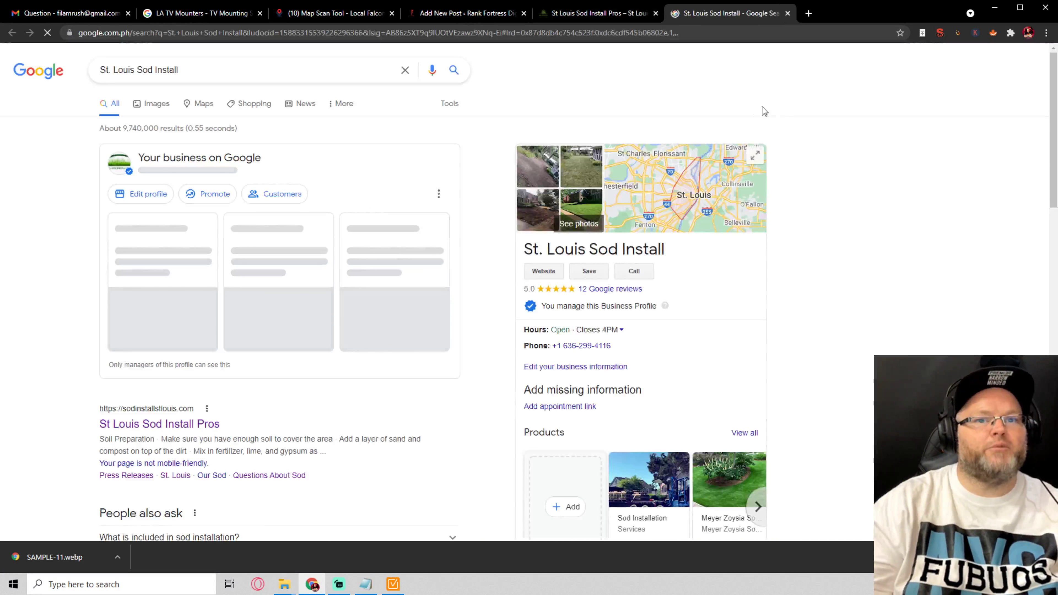
left_click(1035, 69)
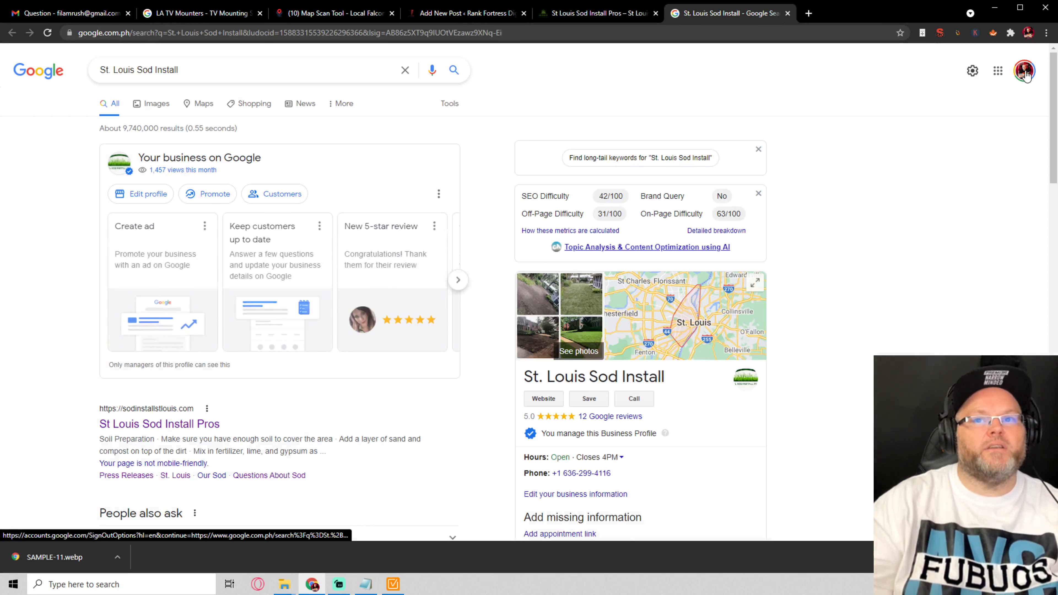
- Search Google for 'google my business', open its page, then load maps.google.com
left_click(509, 31)
type("google.com")
key("Return")
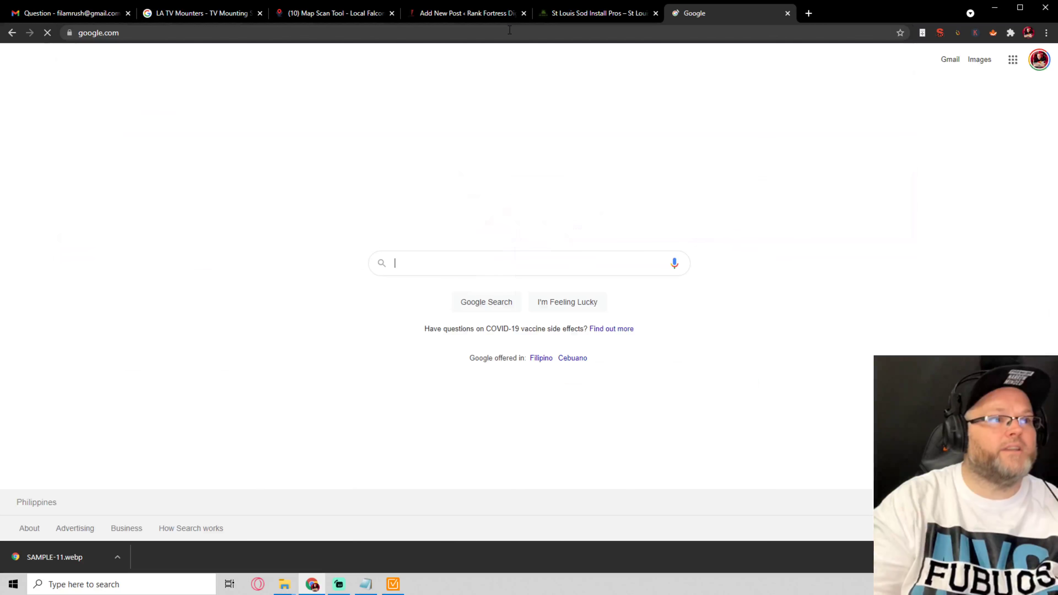
type("google ")
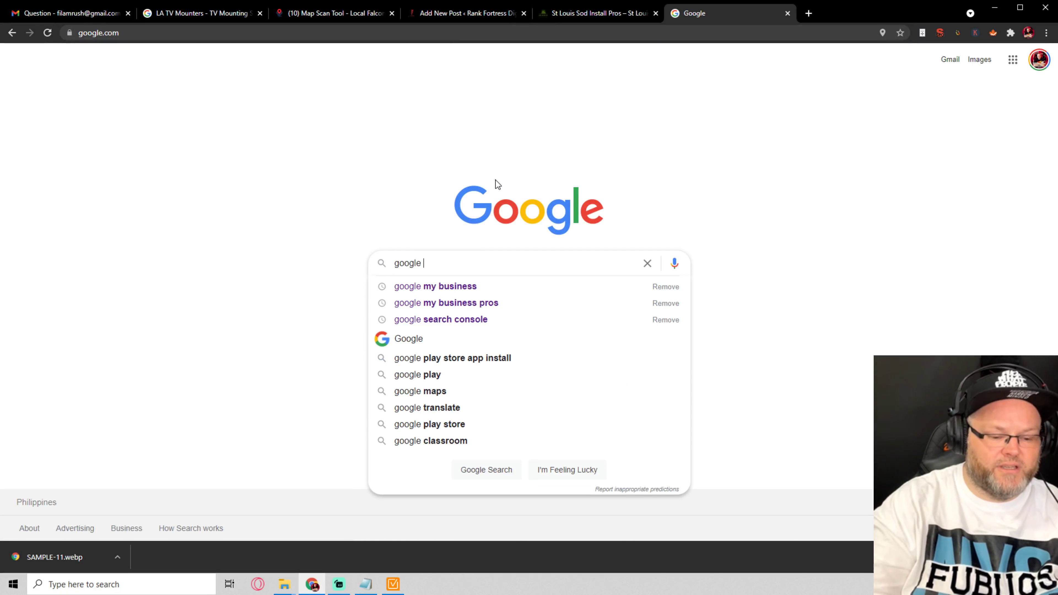
type("my business")
key("Return")
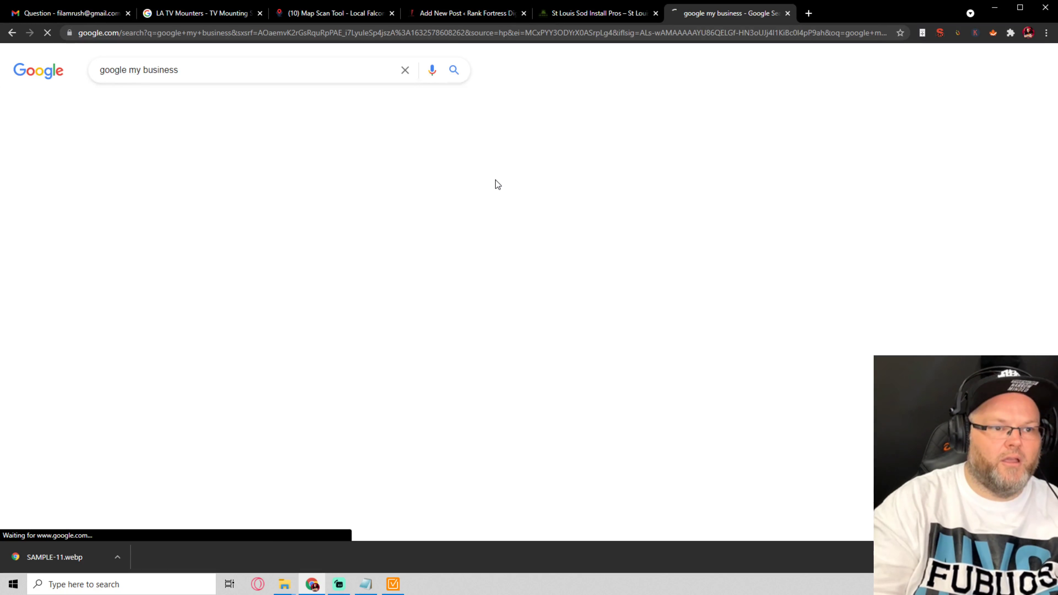
left_click(162, 171)
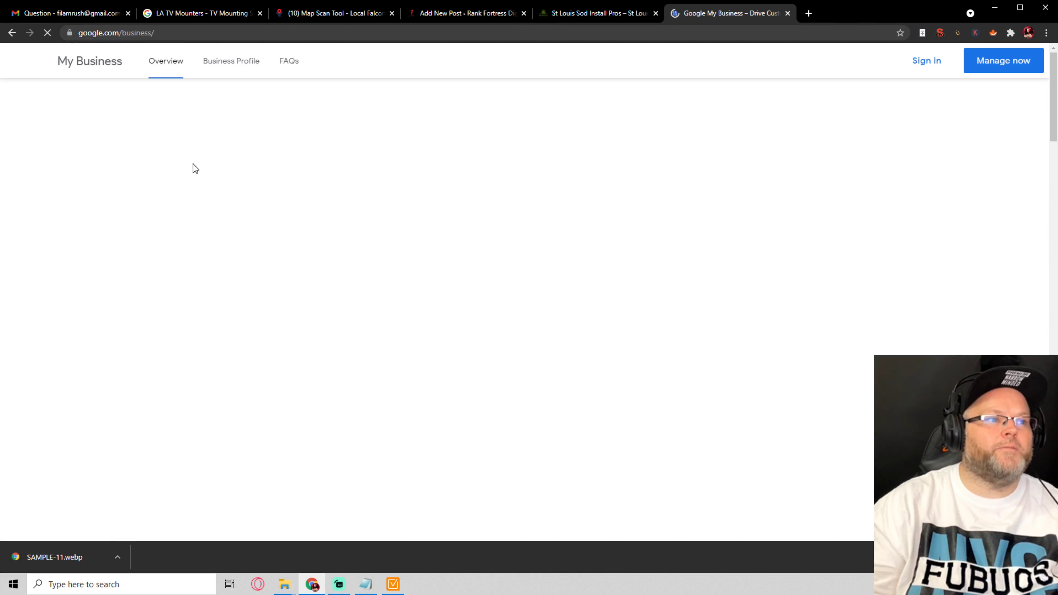
left_click(473, 34)
type("go")
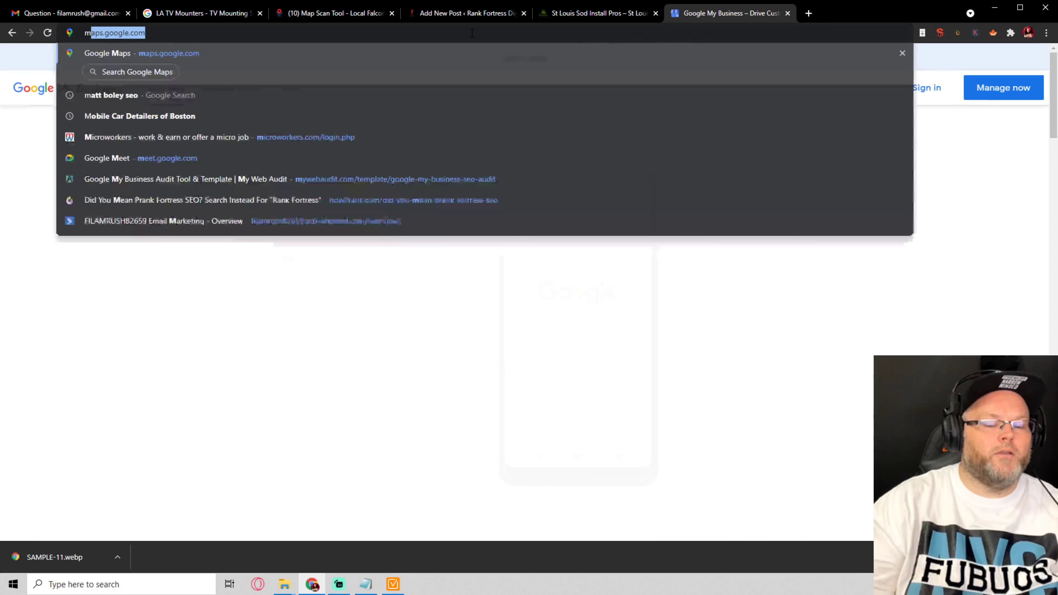
key("Return")
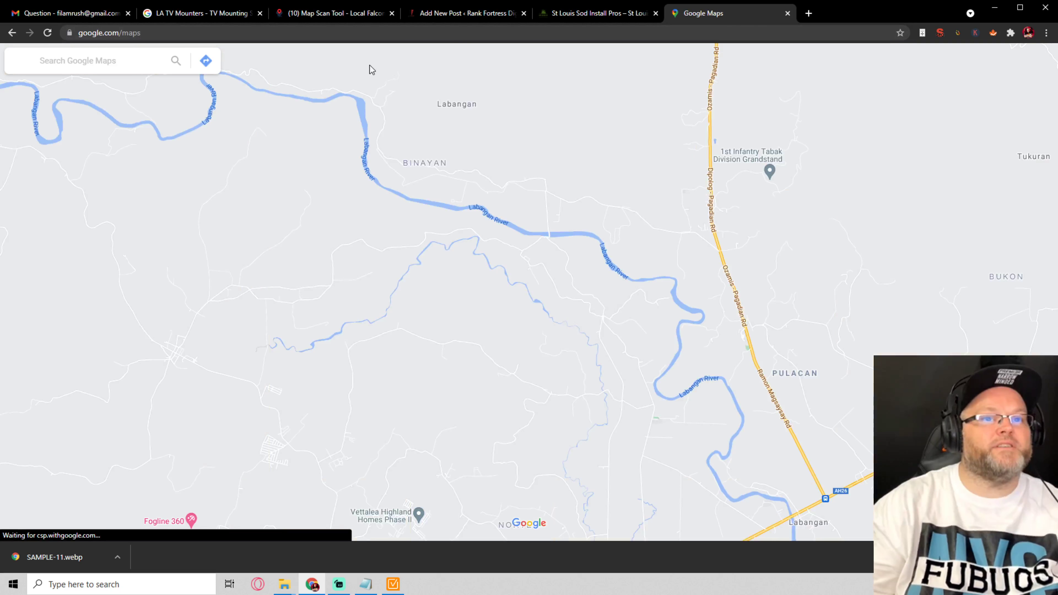
- Search Maps for 'sod installation st louis', browse the results, then go back to Google My Business
left_click(146, 57)
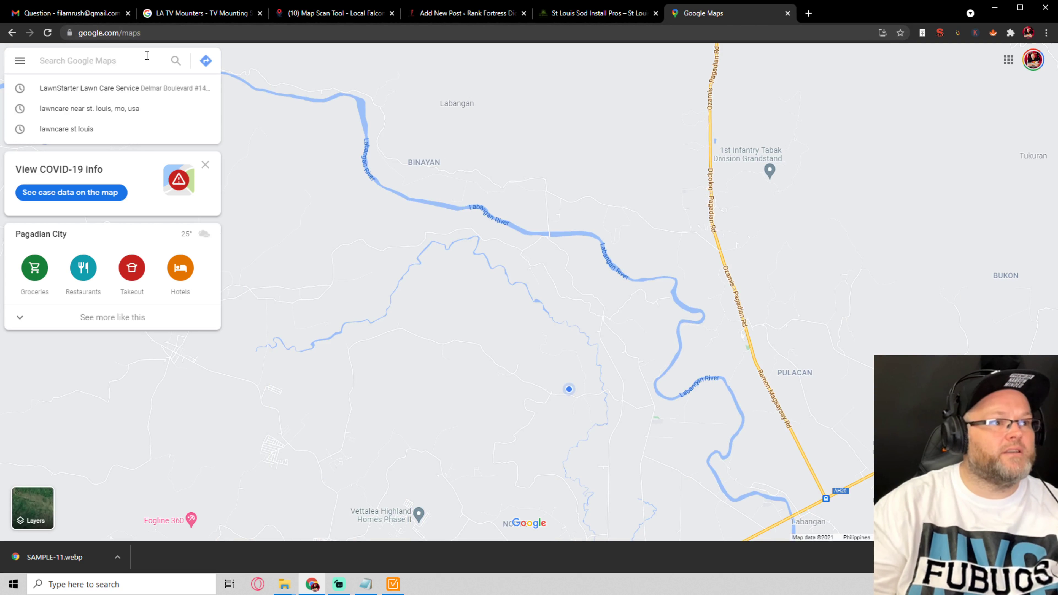
type("Sod")
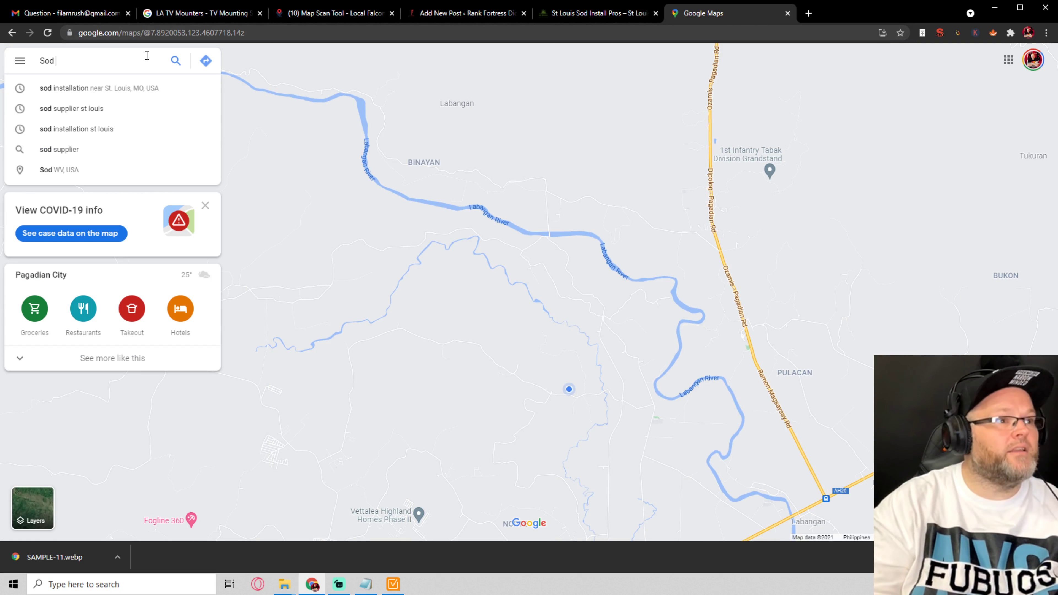
key("Down")
key("Down")
key("Down")
key("Return")
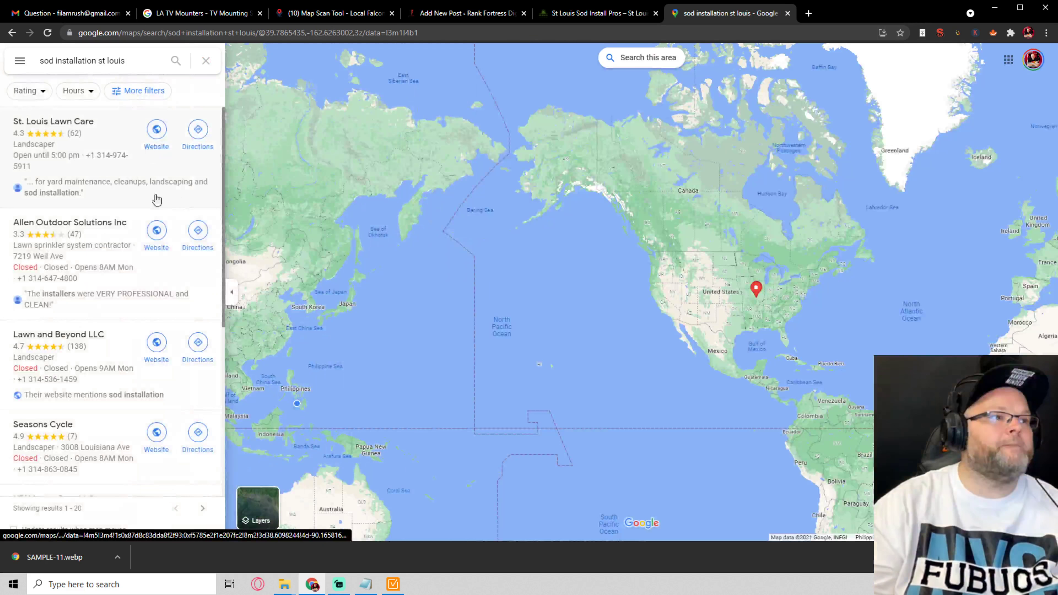
scroll(151, 201, "down", 5)
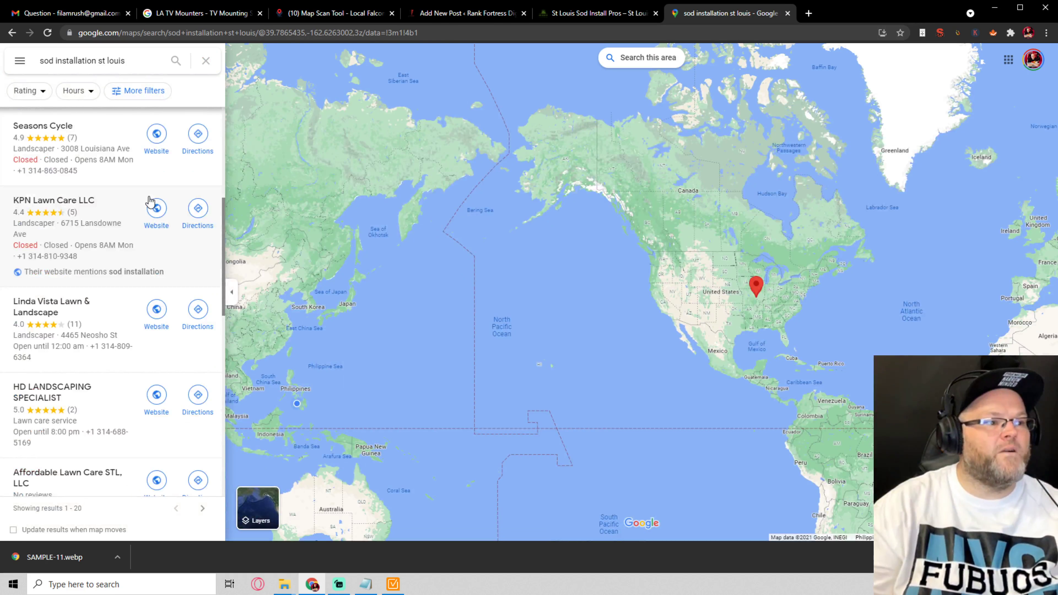
scroll(150, 201, "up", 5)
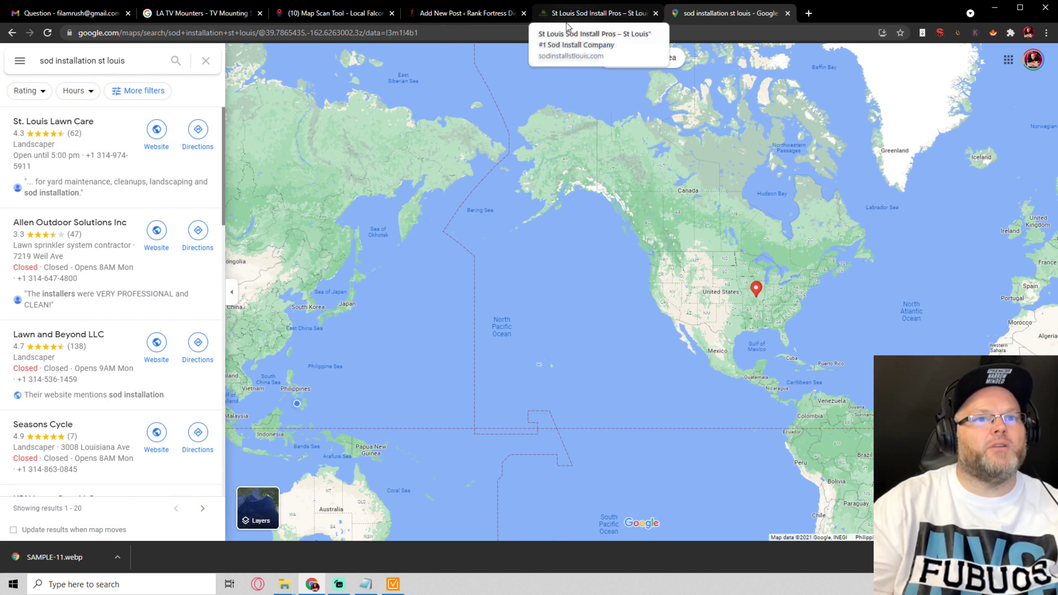
left_click(11, 33)
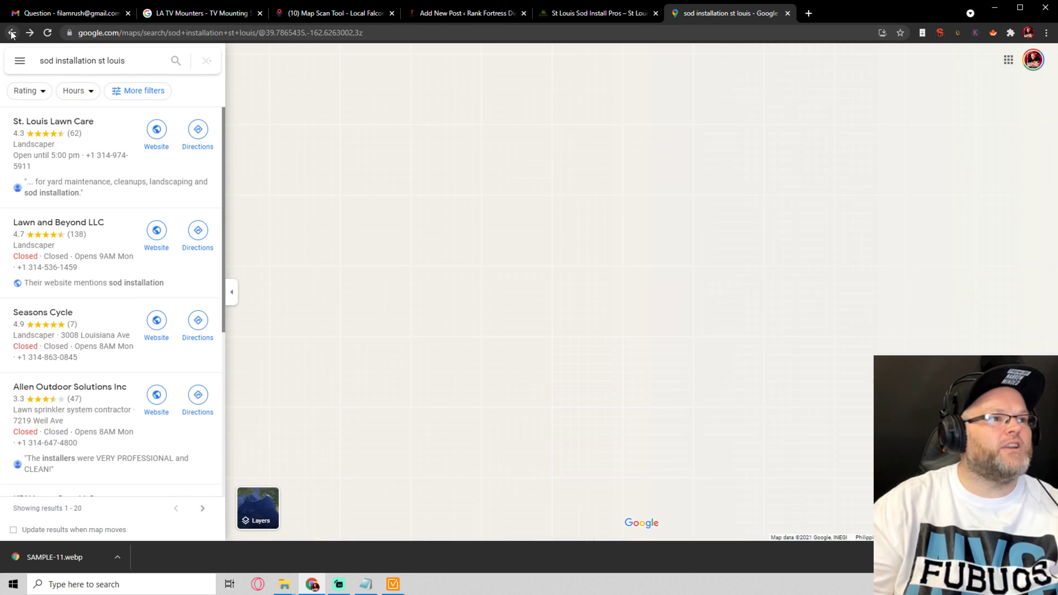
left_click(12, 32)
left_click(12, 33)
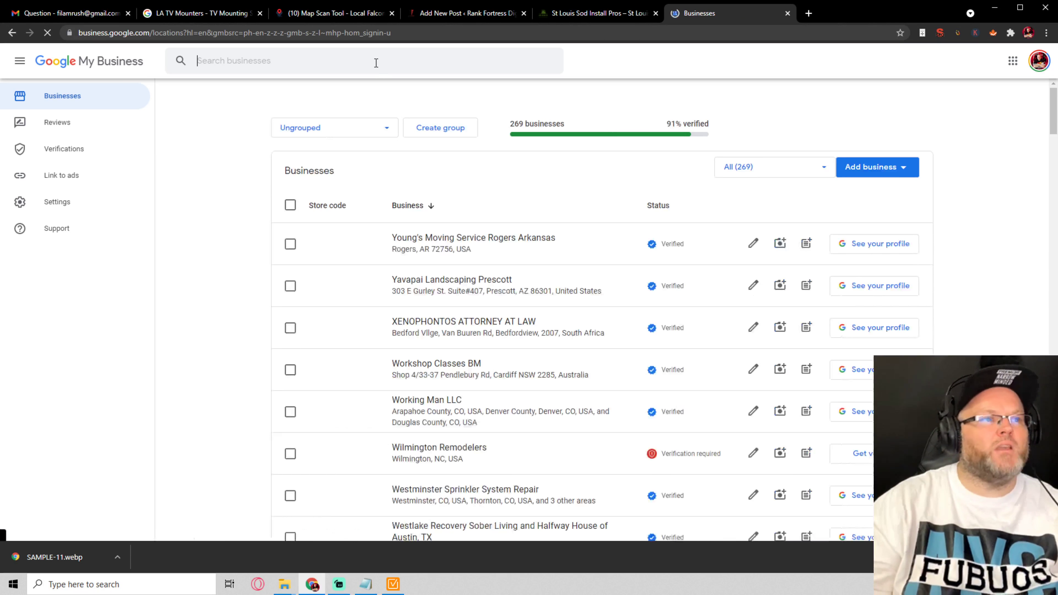
- Find St. Louis Sod Install among the businesses and copy its g.page Business Profile share link
type("So")
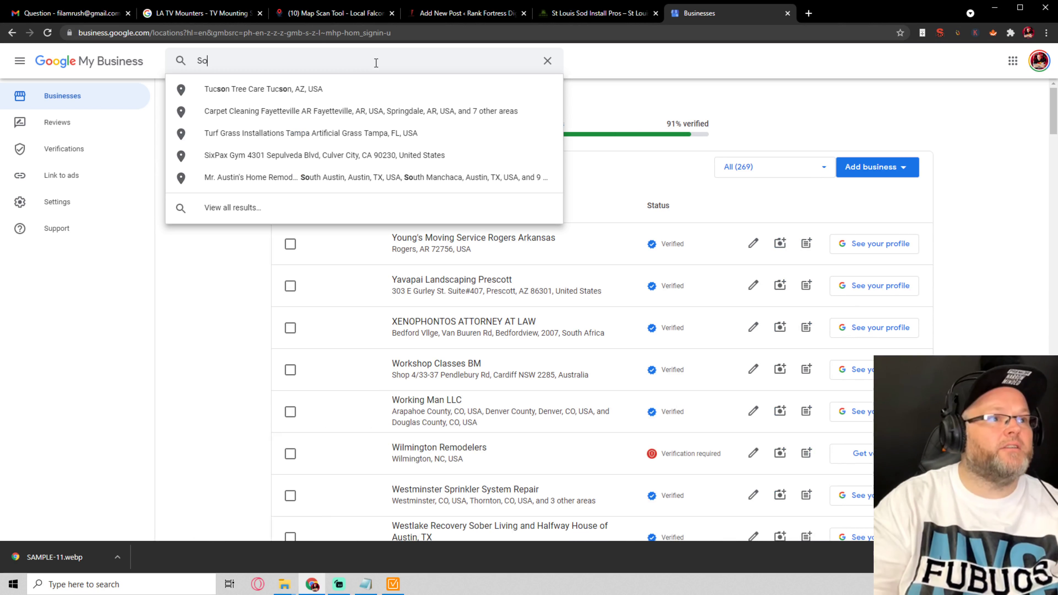
type("d")
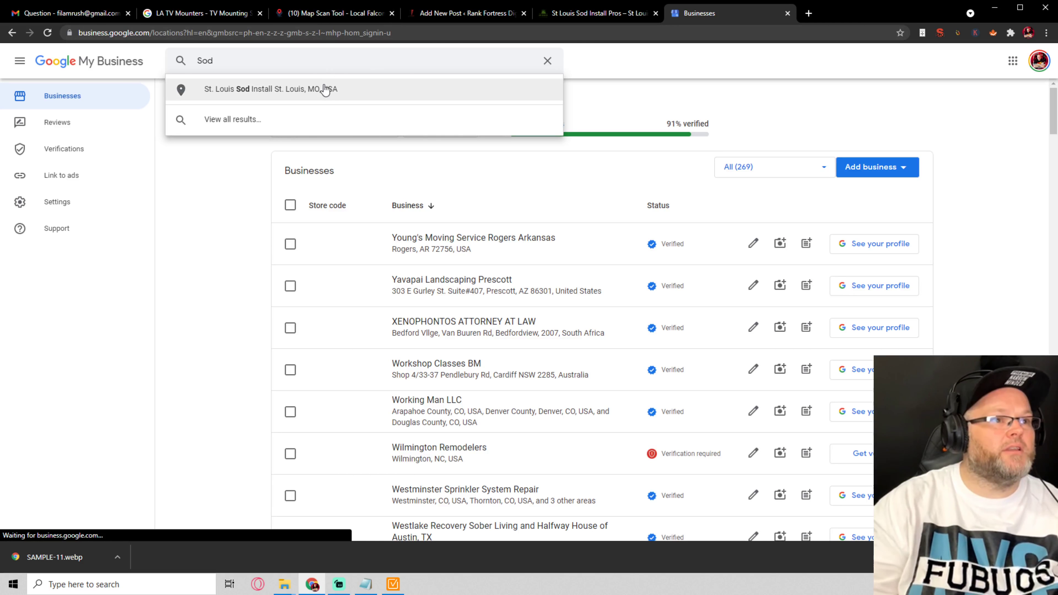
left_click(323, 88)
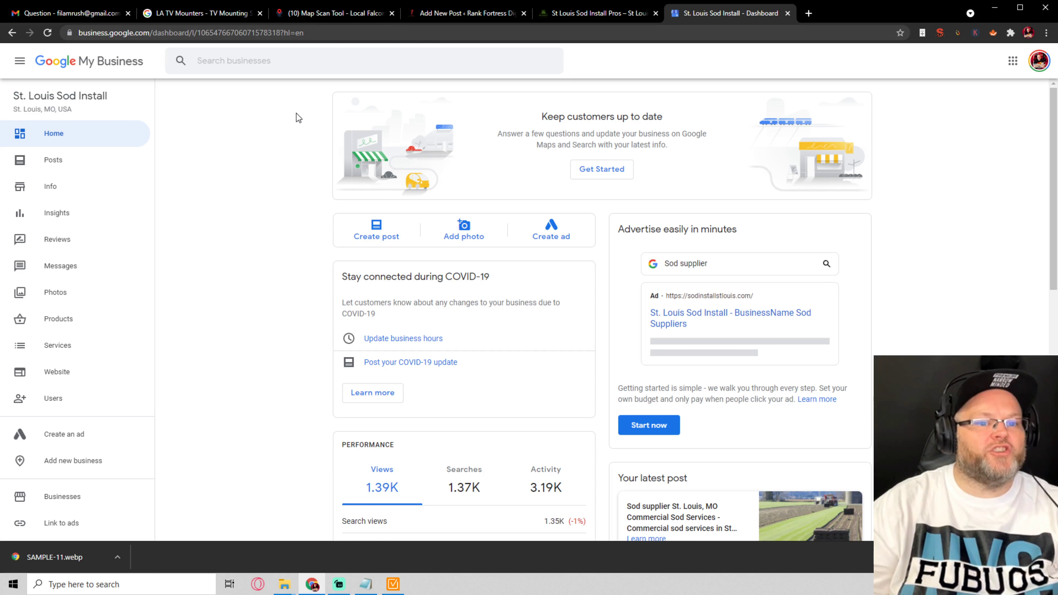
scroll(296, 114, "down", 7)
scroll(297, 112, "down", 5)
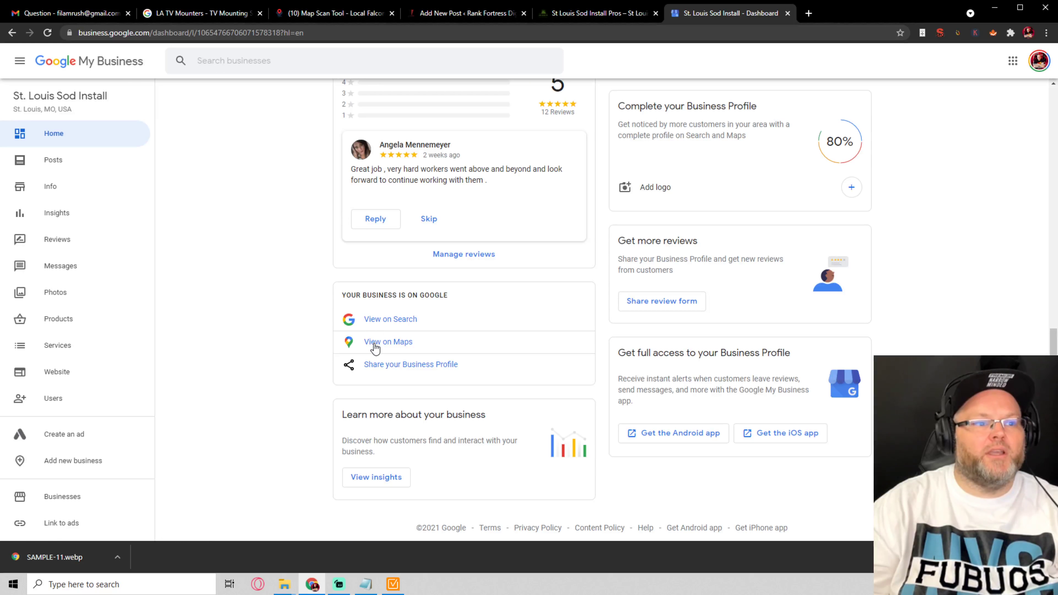
left_click(377, 364)
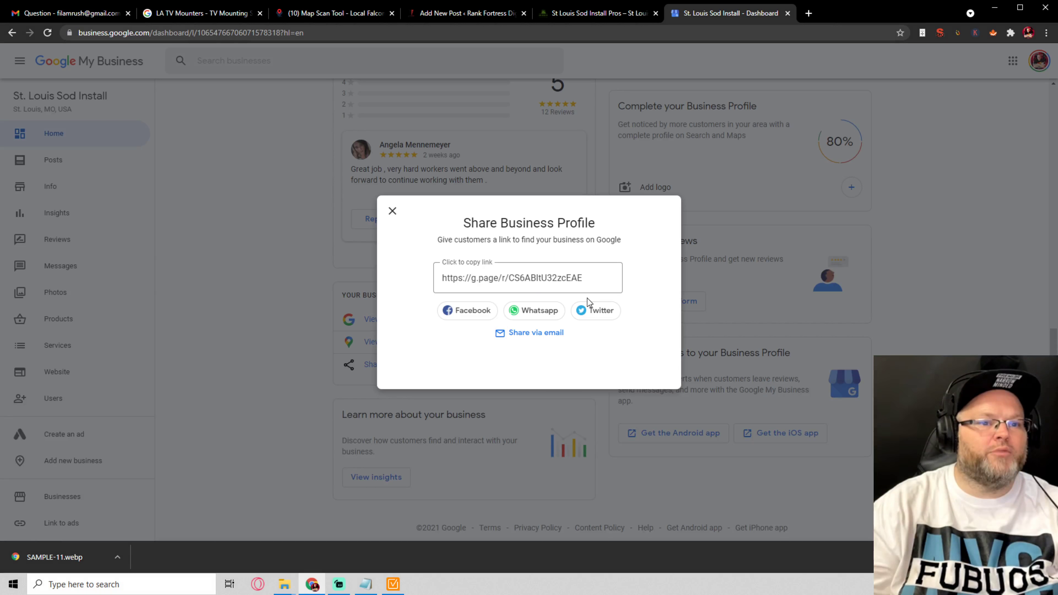
left_click(577, 277)
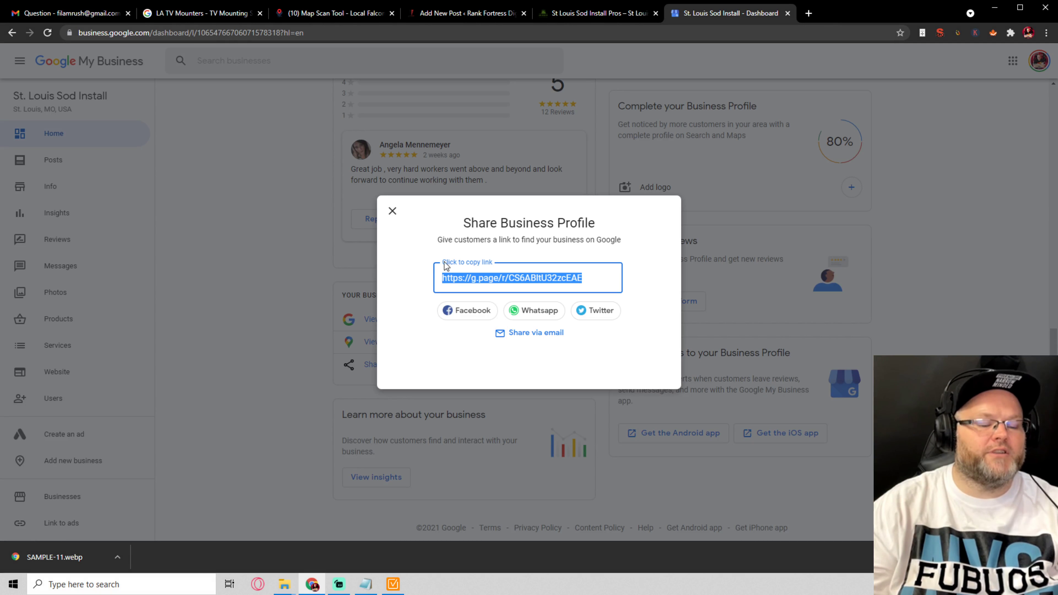
- Show the sodinstallstlouis.com homepage from the St Louis Sod Install Pros tab, checking the Dashboard tab in between
left_click(594, 13)
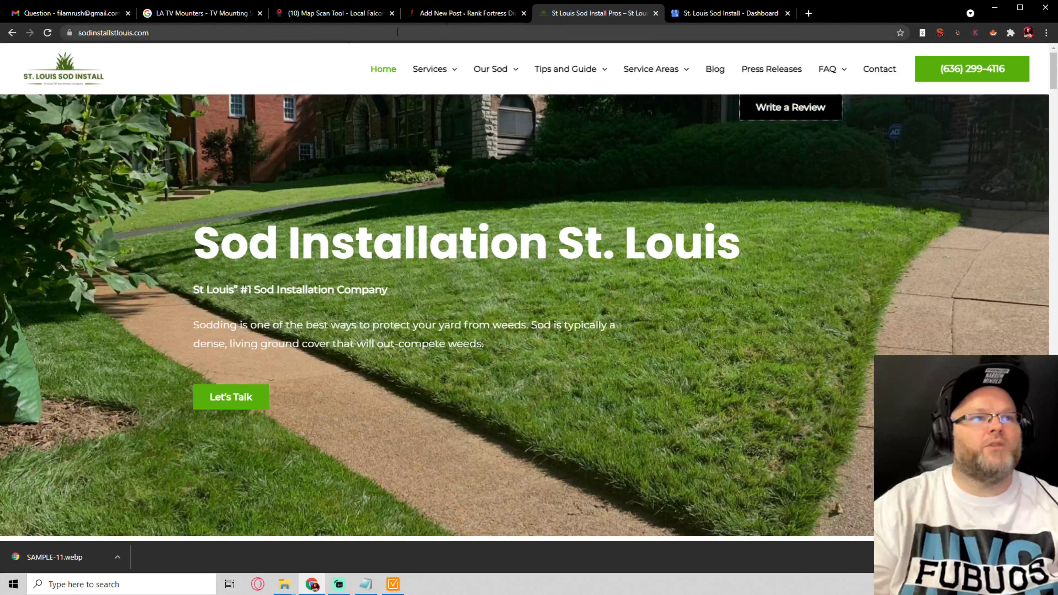
left_click(65, 70)
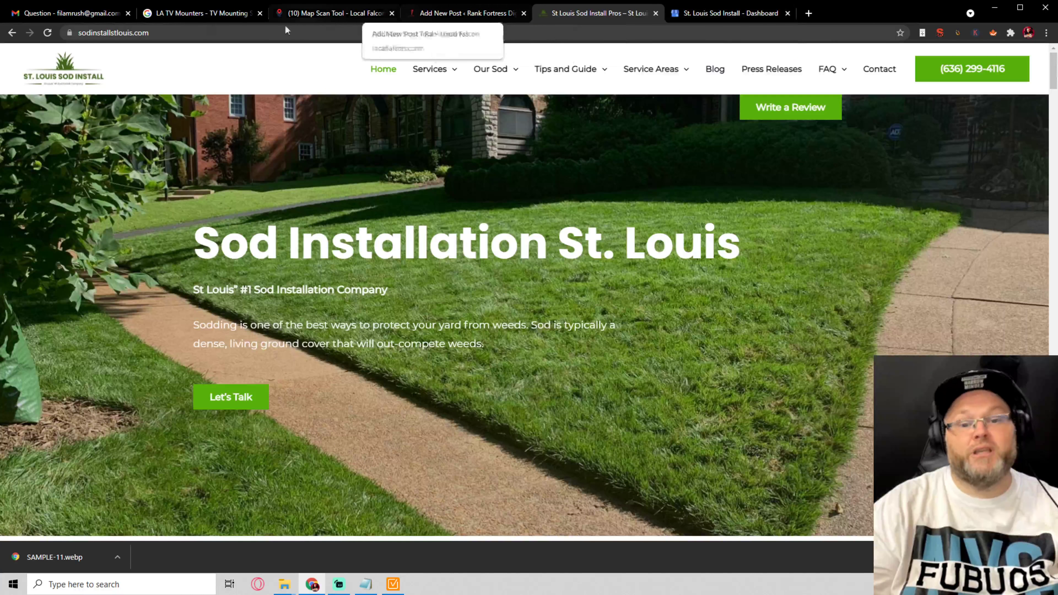
left_click(180, 33)
left_click(227, 35)
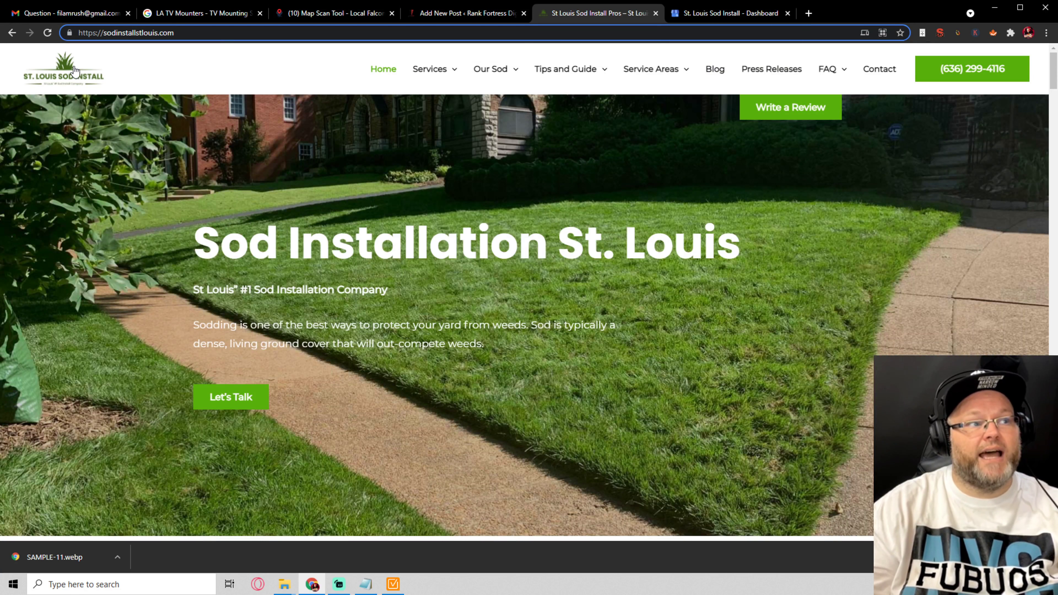
left_click(700, 13)
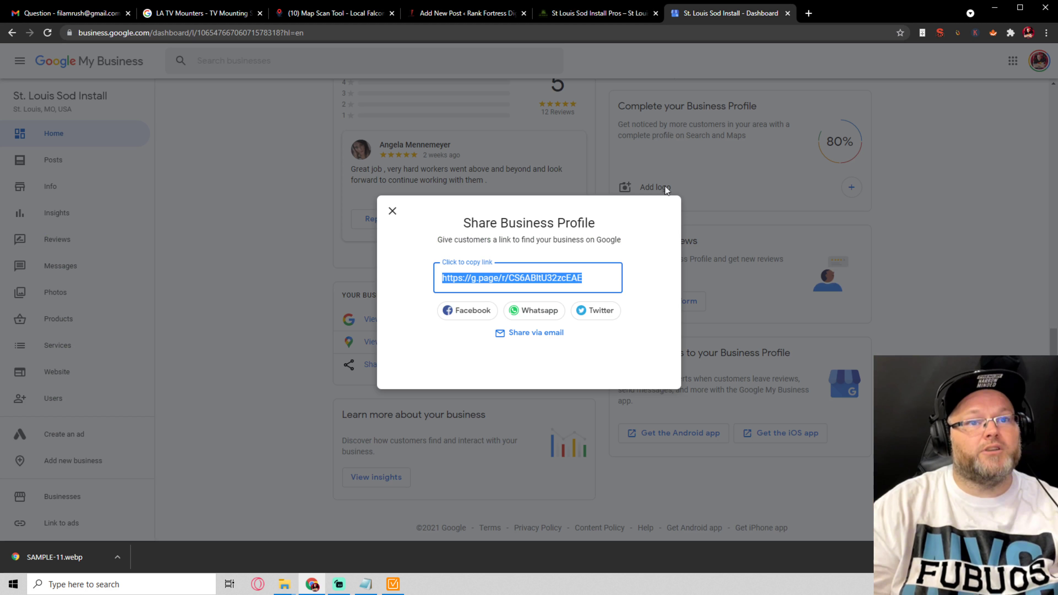
left_click(605, 14)
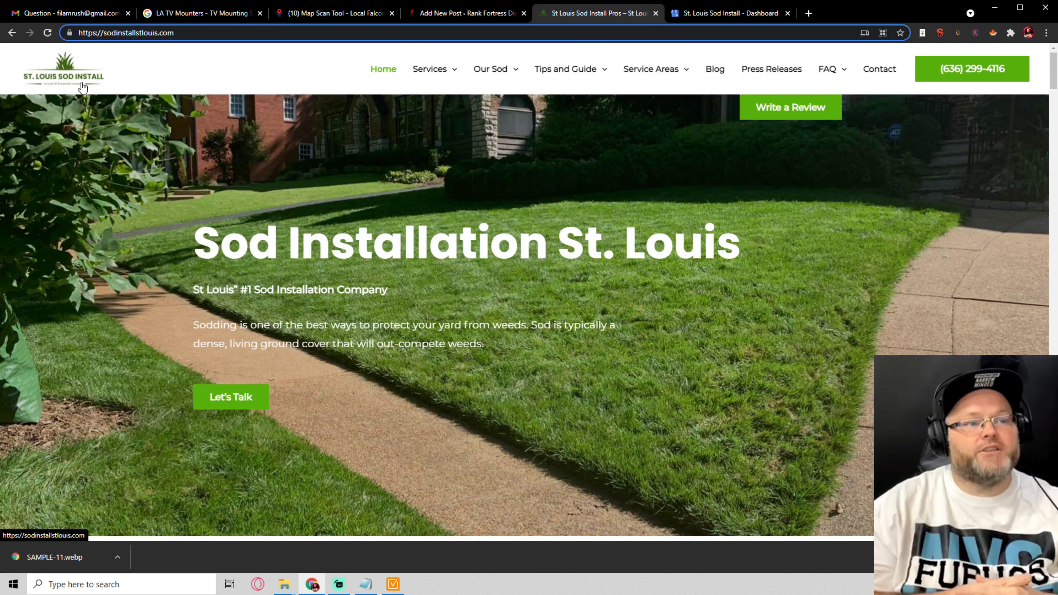
- Remove the GMB Share Link line from the Notepad CTR notes, keeping the title and Redirect line
left_click(365, 584)
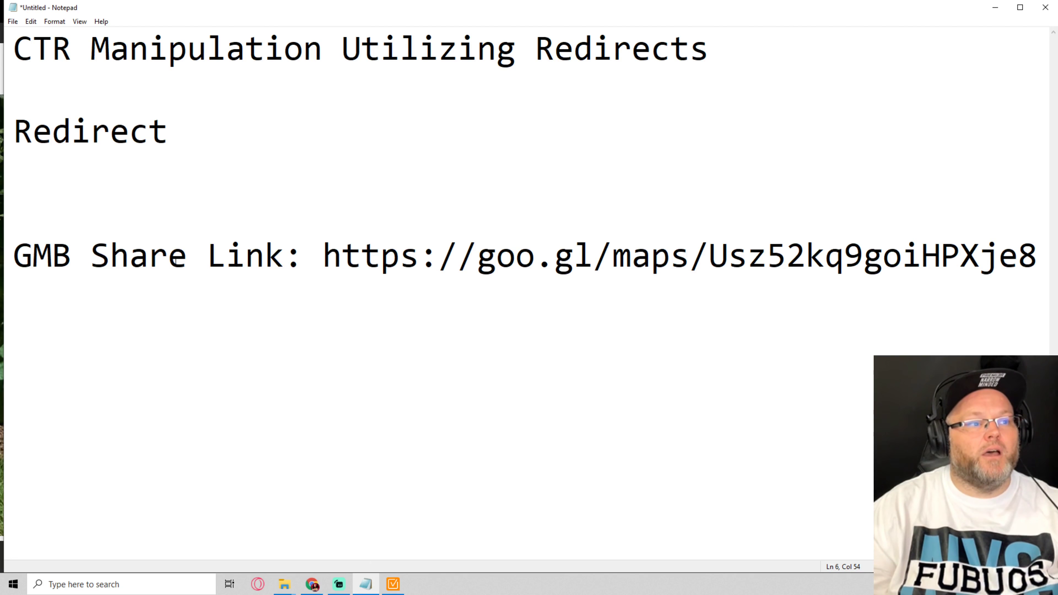
left_click_drag(14, 255, 1038, 267)
key("BackSpace")
key("BackSpace")
key("BackSpace")
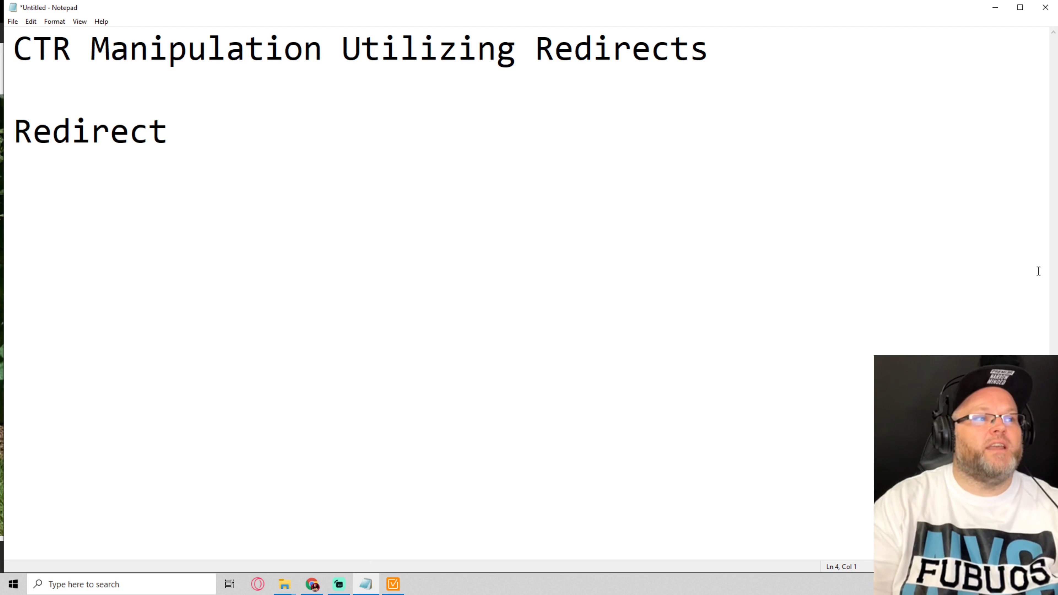